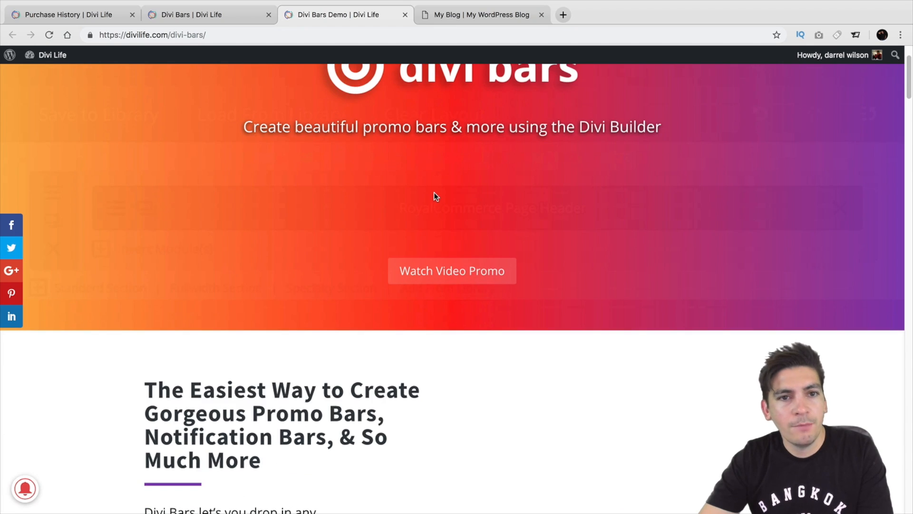
Read the Divi Bars demo page's introduction, promo bar examples and Divi Builder section.
scroll(405, 345, down, 5)
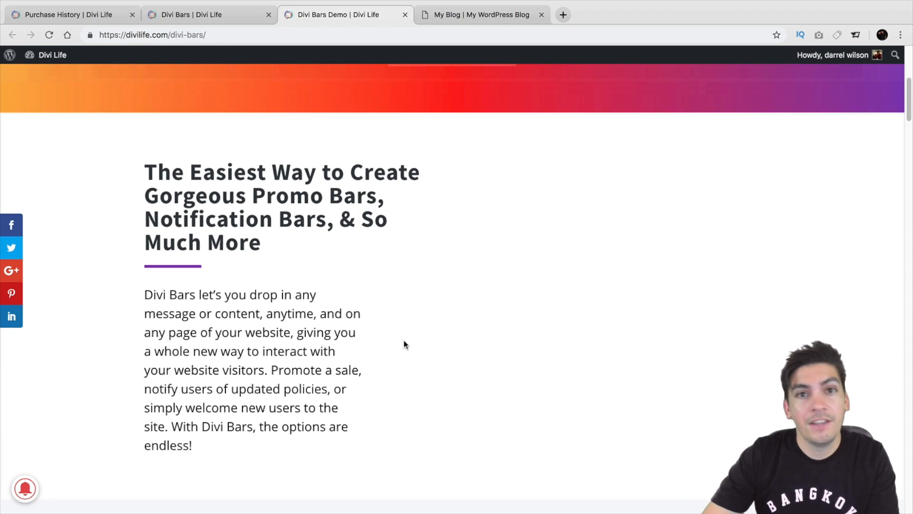
scroll(404, 340, down, 2)
scroll(403, 340, down, 5)
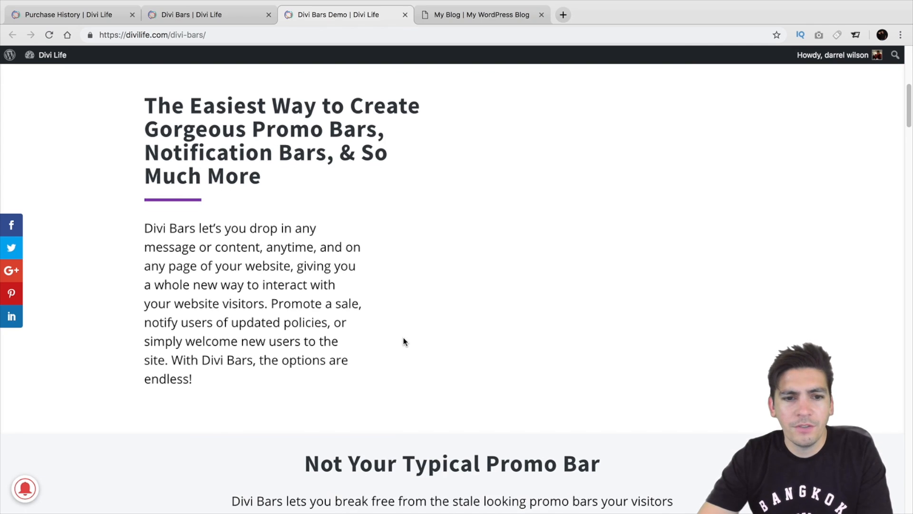
scroll(403, 339, down, 3)
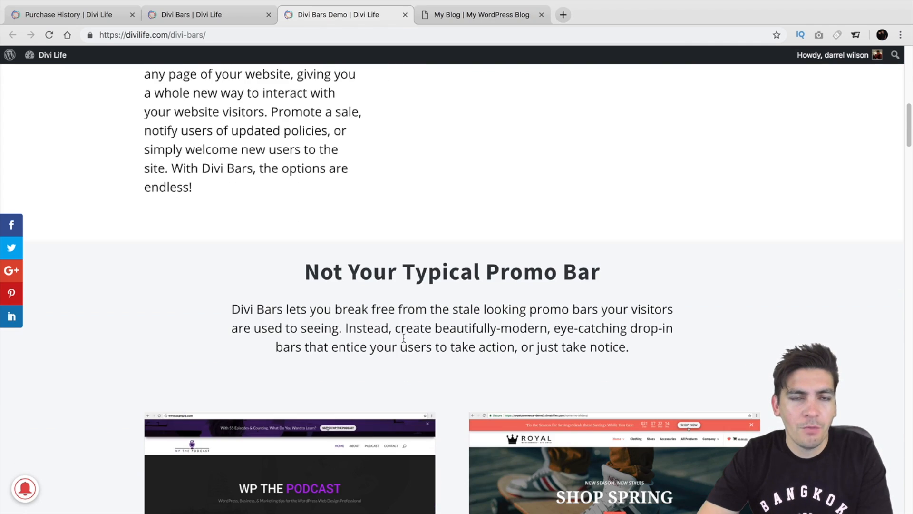
scroll(402, 339, down, 2)
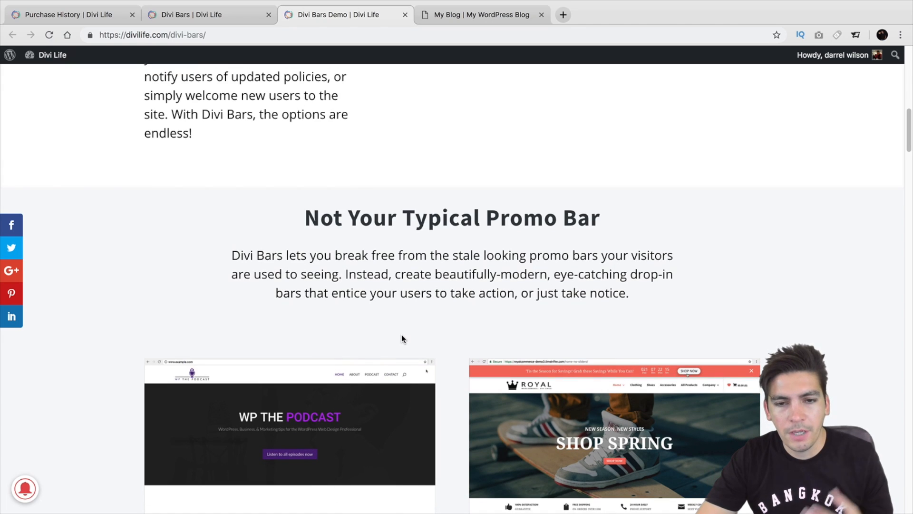
scroll(402, 336, down, 8)
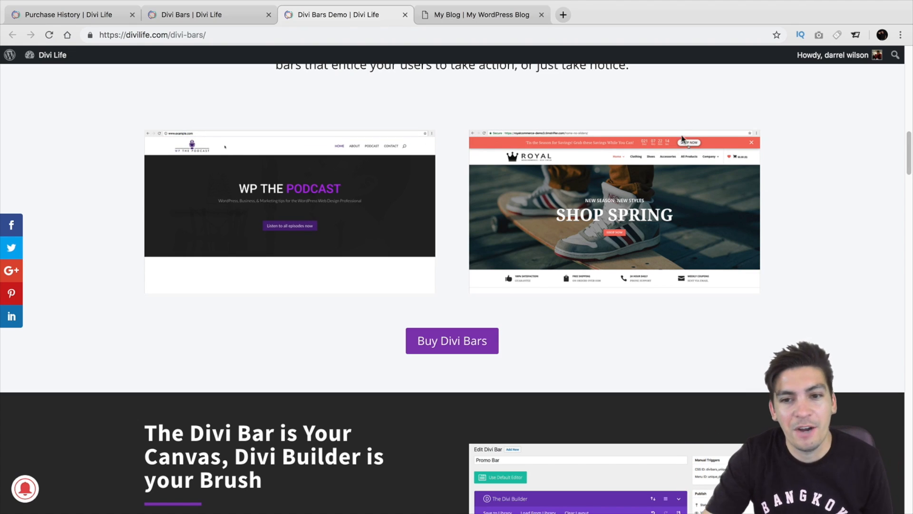
scroll(600, 252, down, 6)
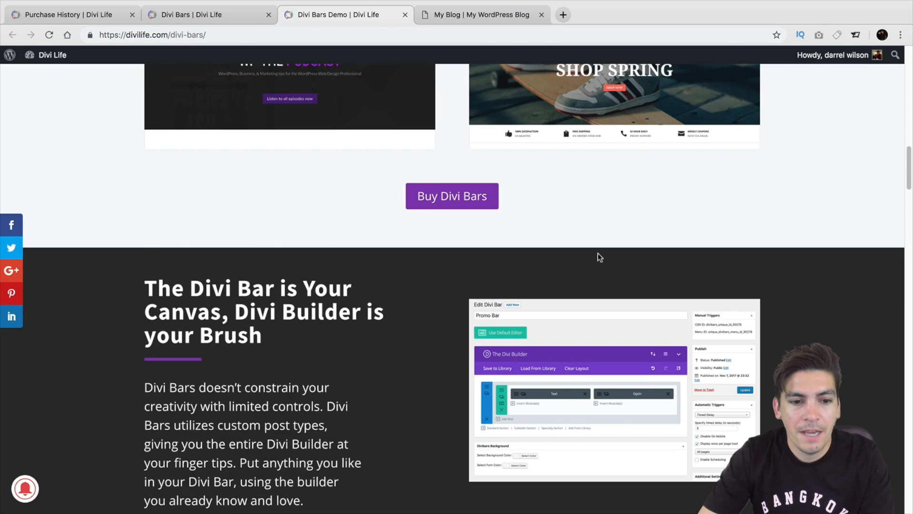
Examine the demo page's trigger types, control features and included bar templates.
scroll(598, 254, down, 6)
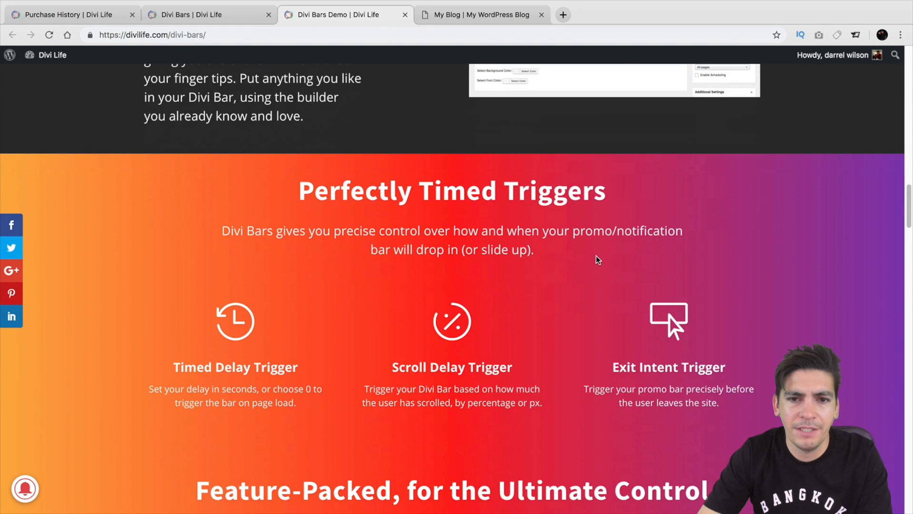
scroll(597, 259, down, 1)
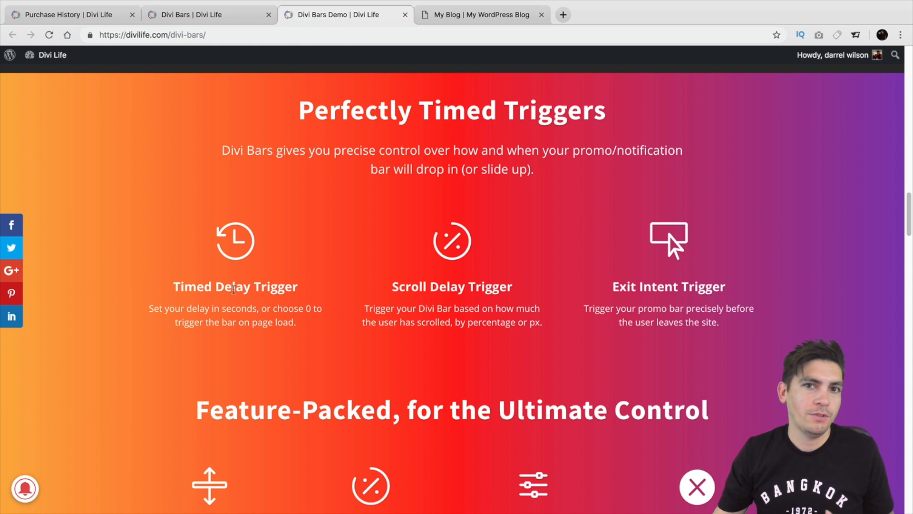
scroll(234, 287, down, 5)
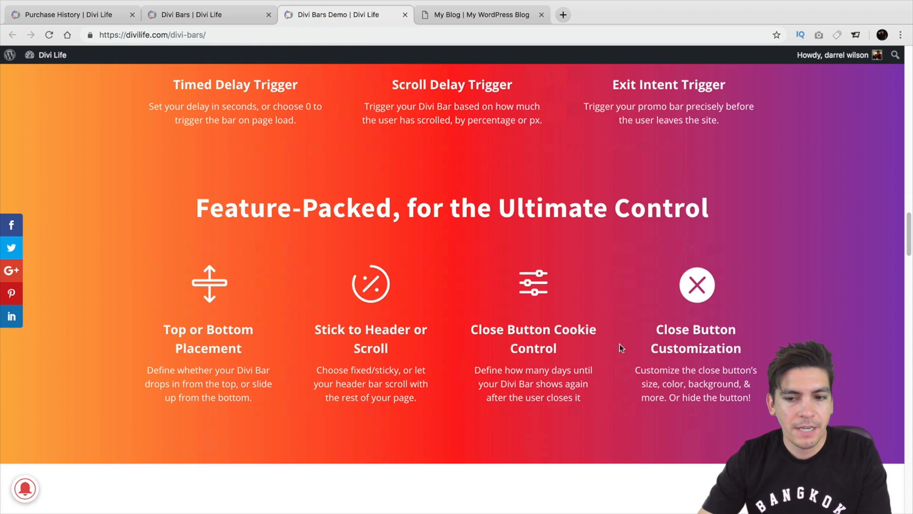
scroll(480, 336, down, 5)
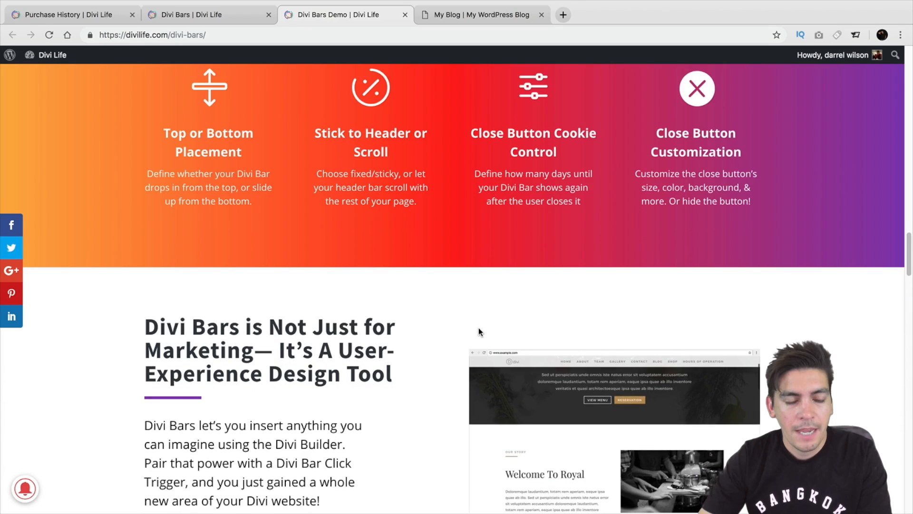
scroll(479, 327, down, 6)
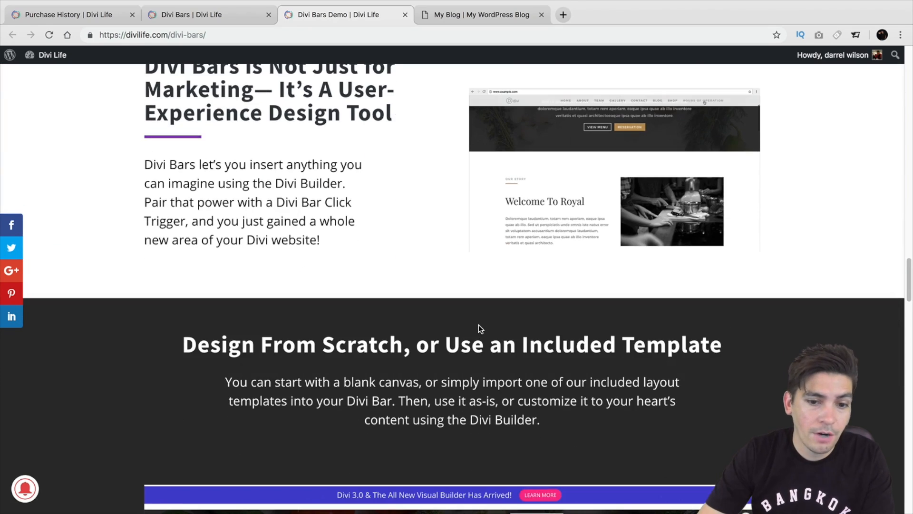
scroll(478, 325, down, 5)
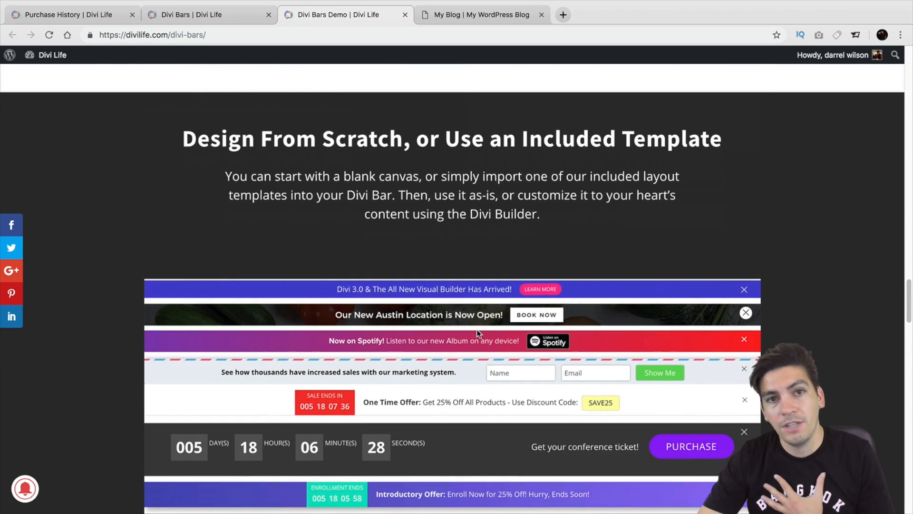
scroll(476, 329, down, 2)
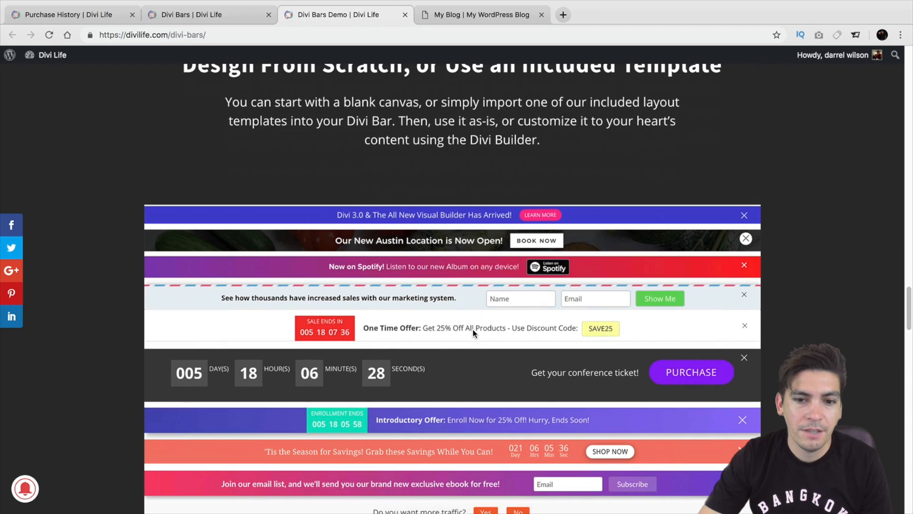
scroll(473, 329, down, 4)
scroll(463, 150, up, 1)
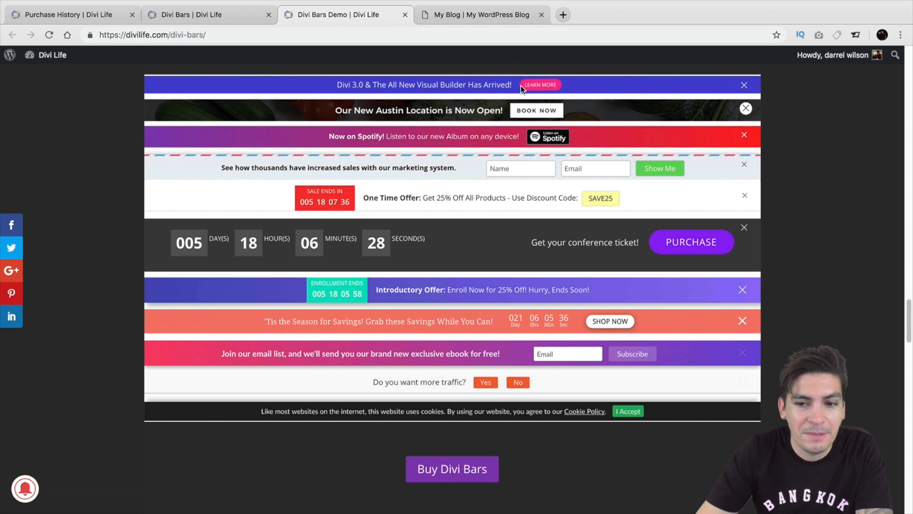
Review the description and license pricing options on the Divi Bars product page, glancing back at the demo page.
click(221, 16)
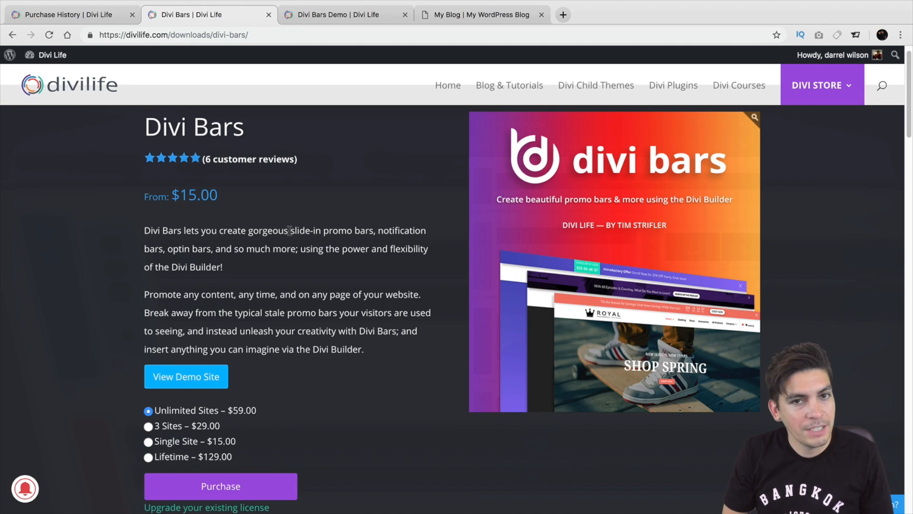
scroll(240, 219, down, 1)
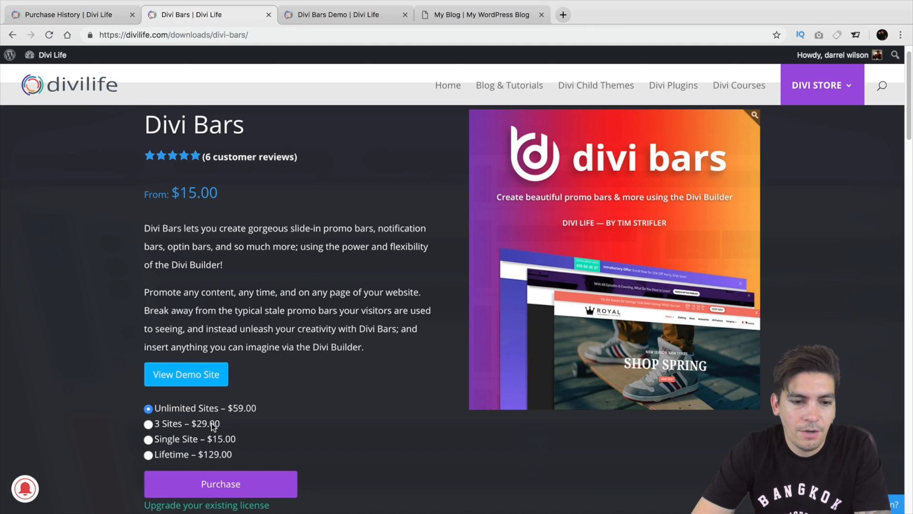
scroll(213, 426, down, 1)
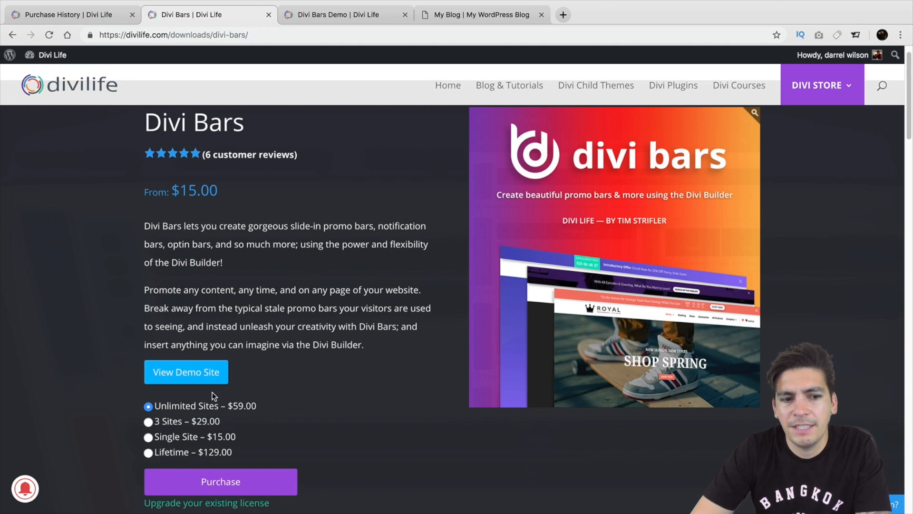
scroll(212, 392, down, 1)
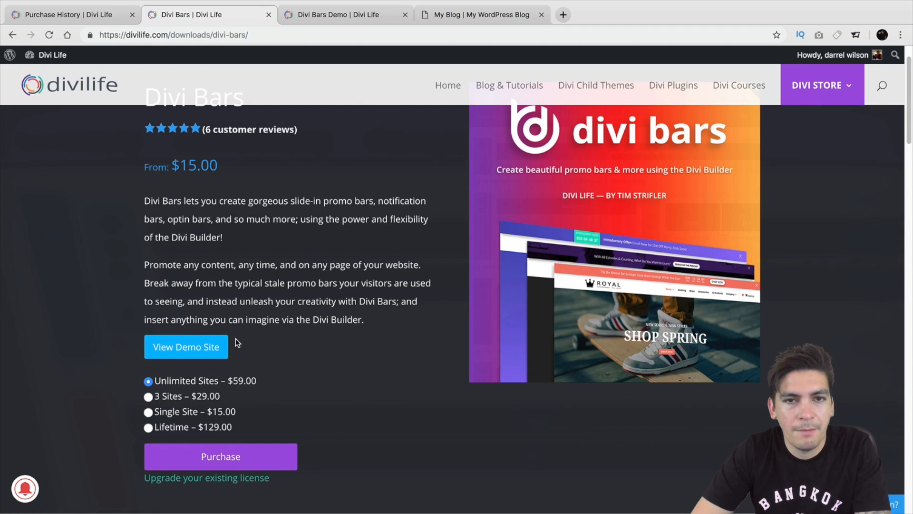
click(326, 20)
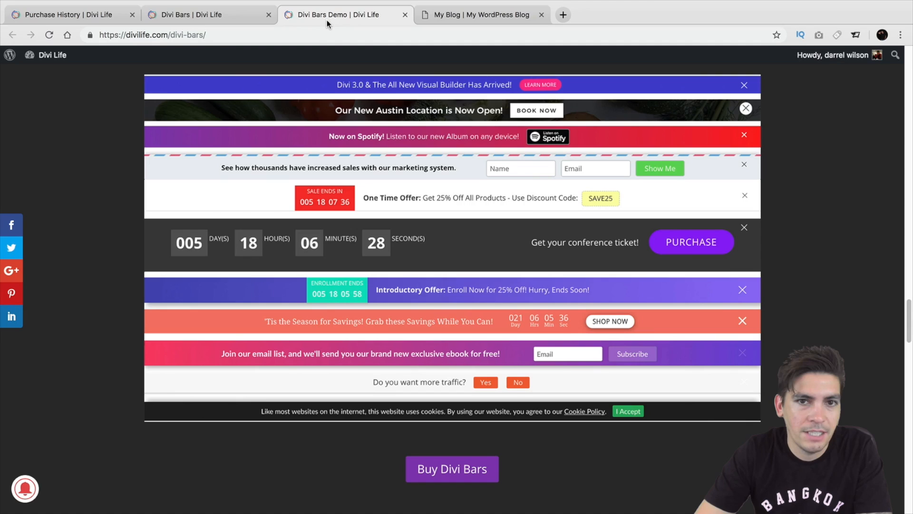
scroll(331, 145, up, 20)
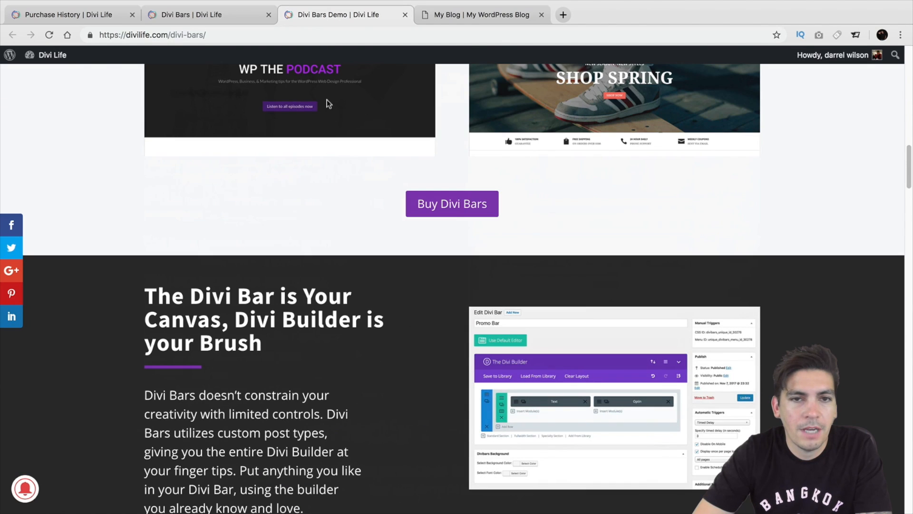
click(239, 15)
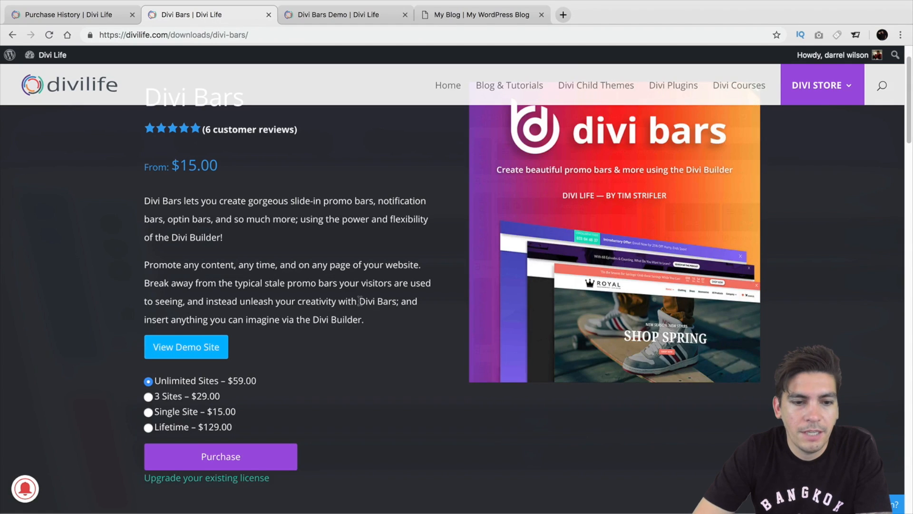
scroll(221, 409, down, 3)
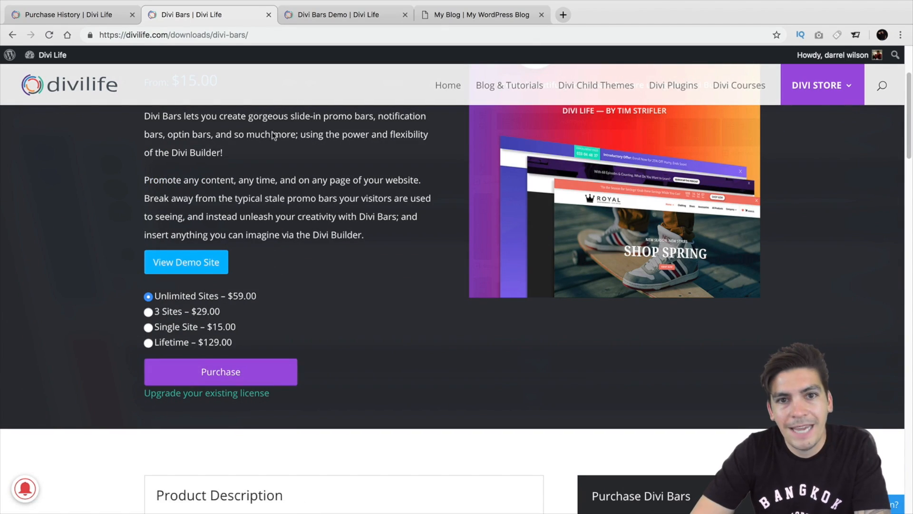
Look through the plugin layout templates in the Divi Life account, including the import instructions and the Divi Bars layouts.
click(99, 14)
scroll(223, 232, down, 3)
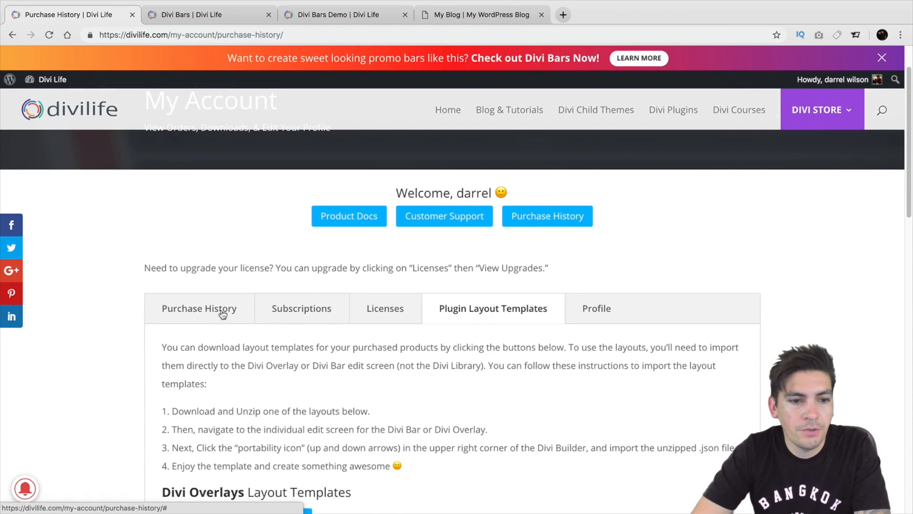
scroll(222, 315, down, 3)
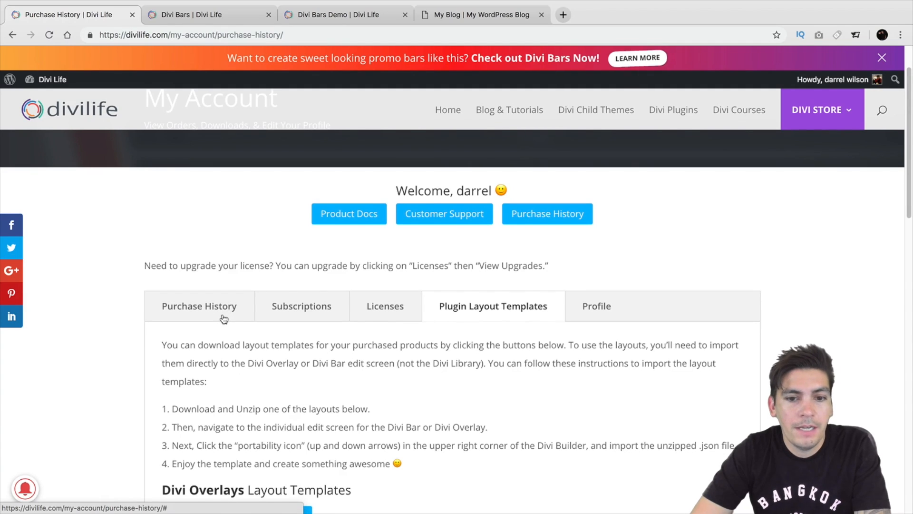
scroll(224, 318, down, 2)
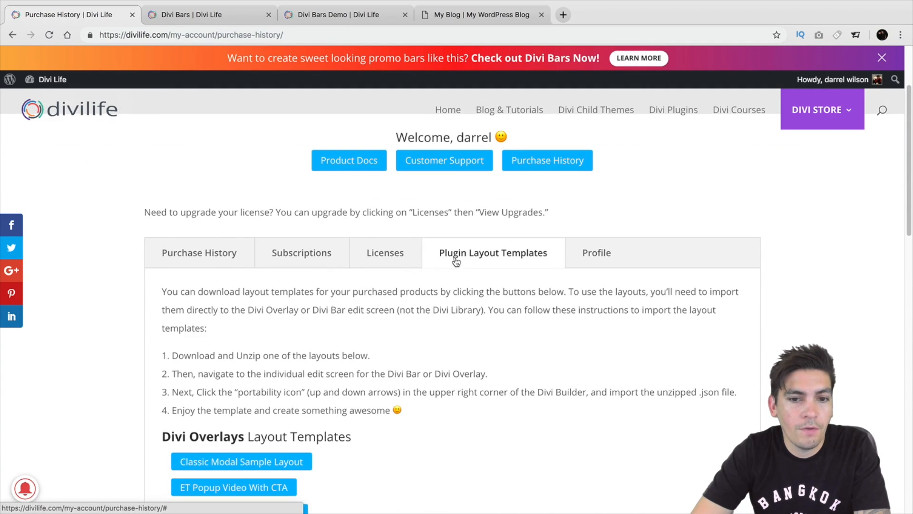
scroll(516, 267, down, 5)
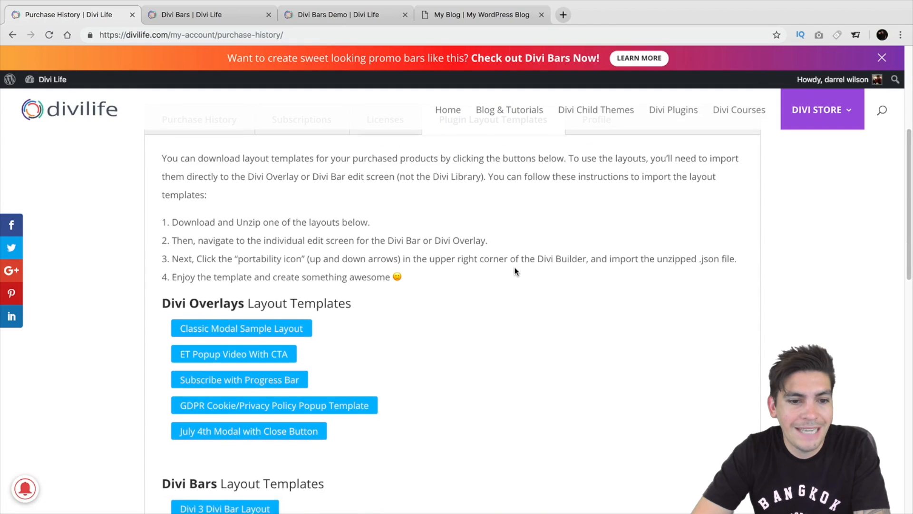
scroll(513, 270, down, 5)
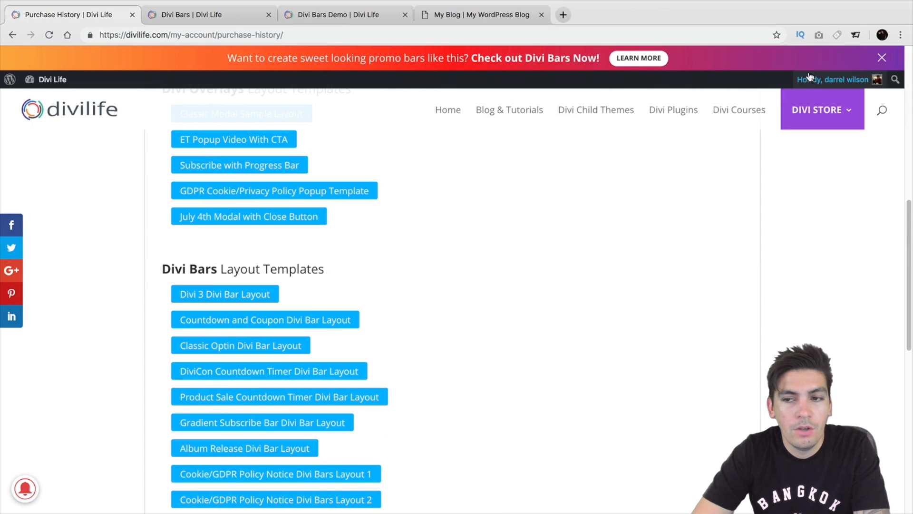
Go to My Account, open the purchase history and view the details and downloads of the September 27, 2018 purchase.
mouse_move(814, 118)
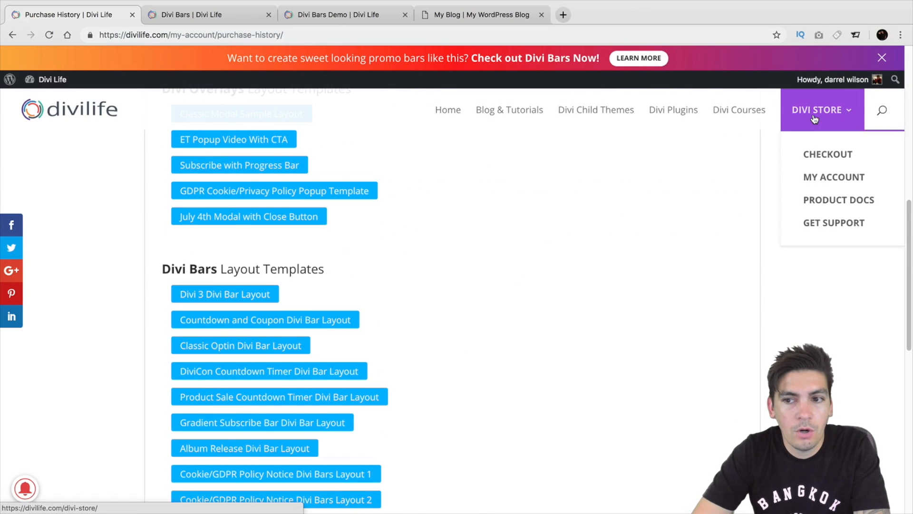
click(816, 178)
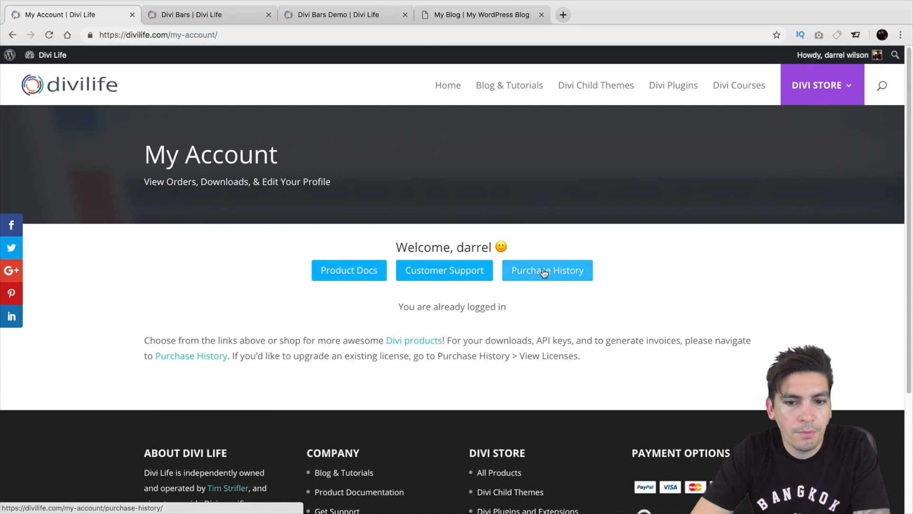
click(544, 271)
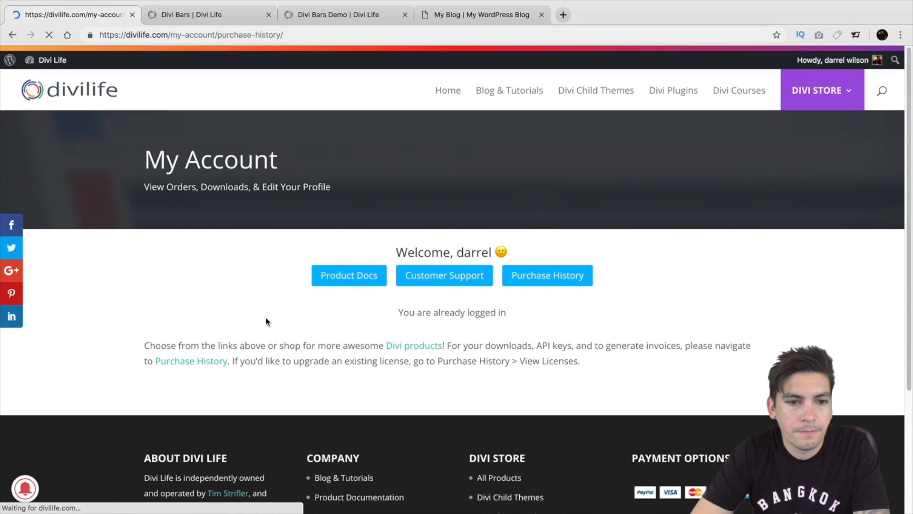
scroll(265, 316, down, 2)
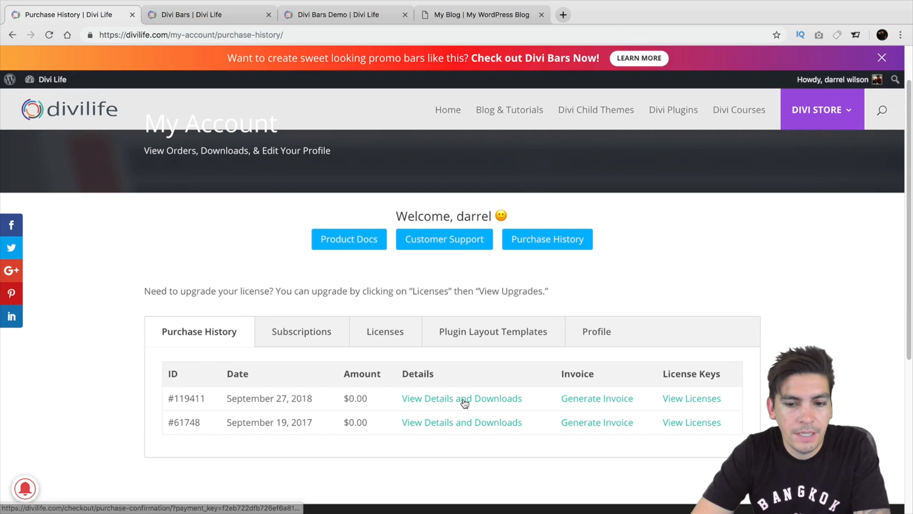
click(464, 401)
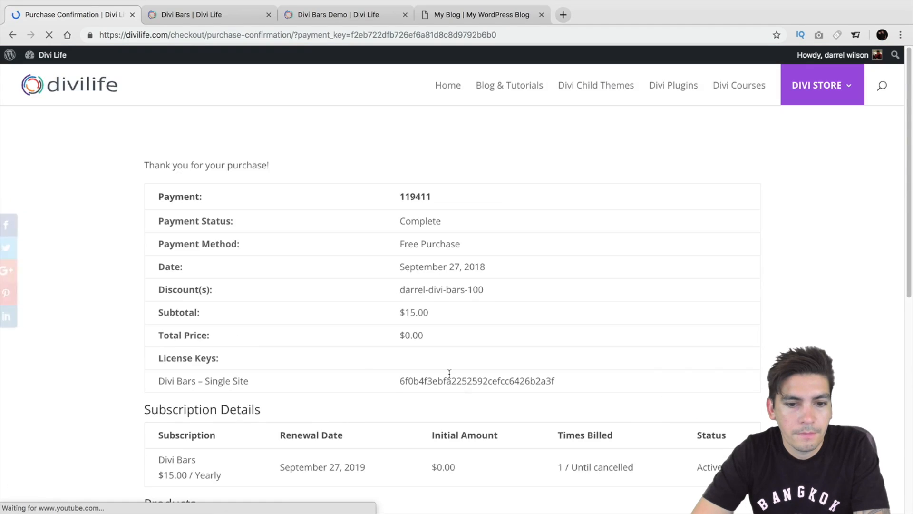
Download the Divi Bars – Single Site plugin and return to the account's purchase history.
scroll(428, 355, down, 5)
scroll(423, 351, up, 1)
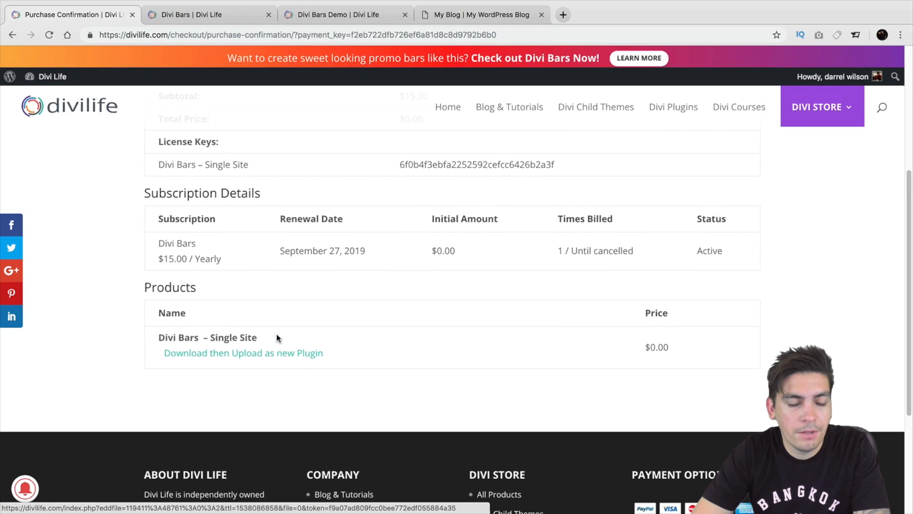
click(281, 359)
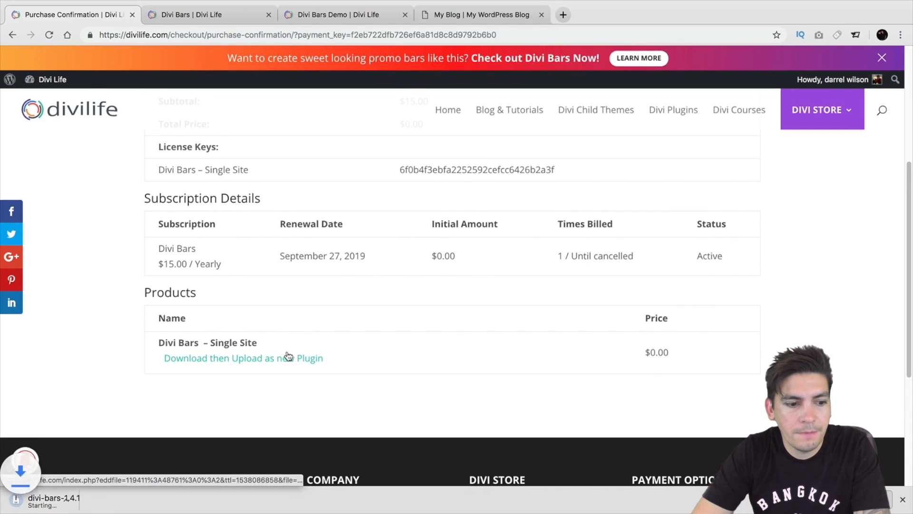
scroll(368, 321, up, 5)
click(12, 35)
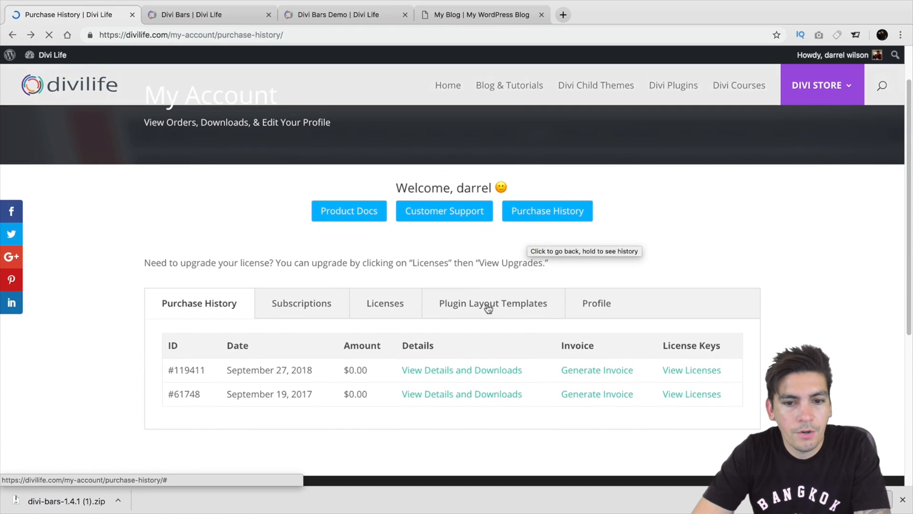
Open the plugin layout templates in the Divi Life account and view the Divi Overlays and Divi Bars layouts.
click(486, 305)
scroll(485, 299, down, 5)
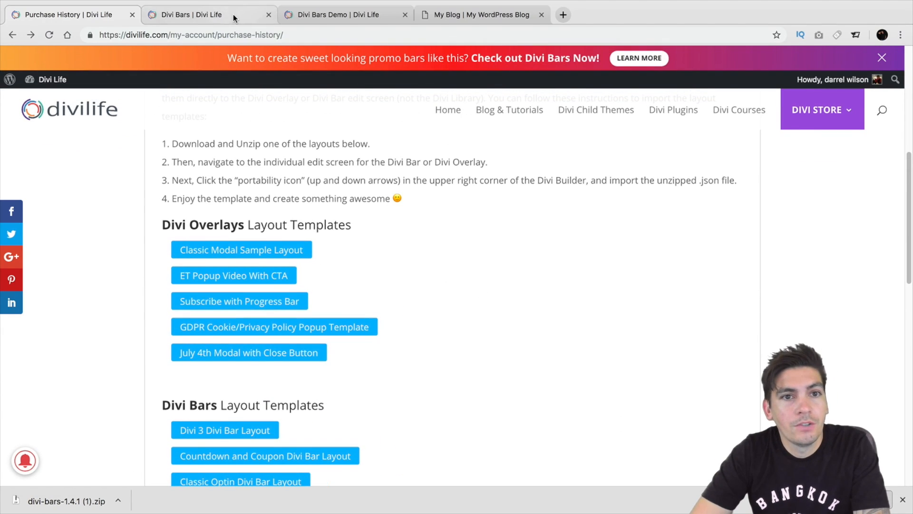
Switch to the My Blog site, reorder its browser tab beside the Purchase History one and open the WordPress dashboard.
click(469, 15)
drag(473, 13, 200, 15)
mouse_move(47, 56)
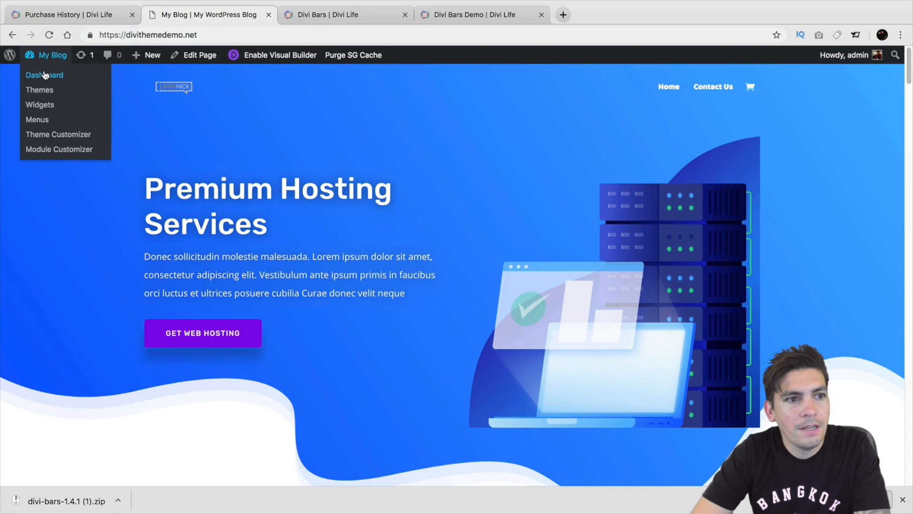
click(44, 75)
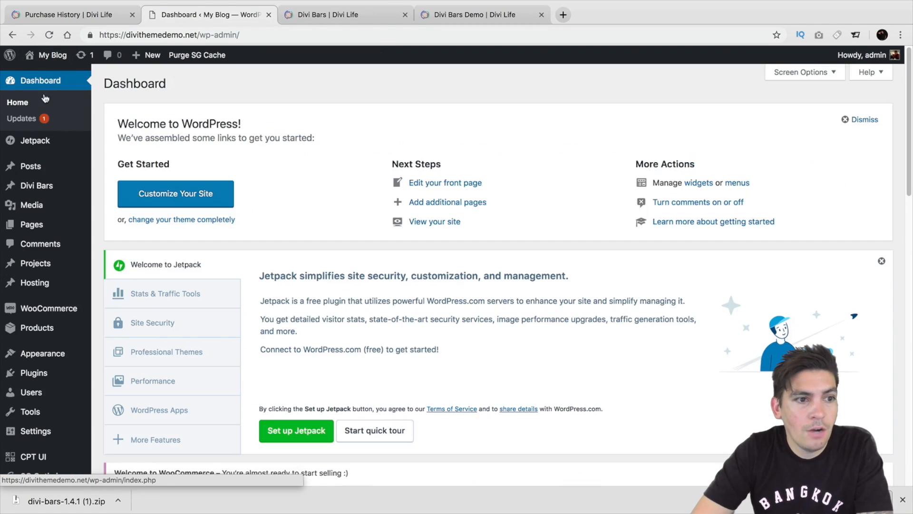
Open the site's list of Divi Bars and move the existing Divi Bar 1 to the trash.
mouse_move(45, 191)
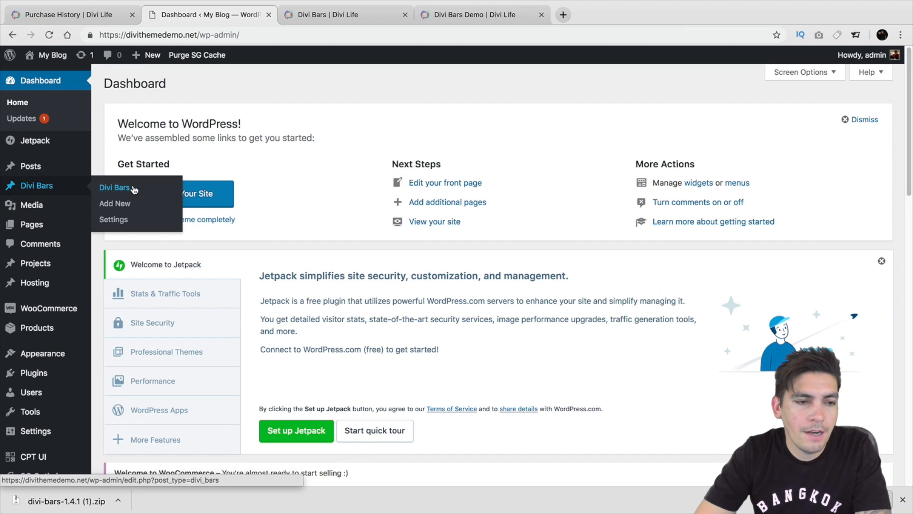
click(115, 188)
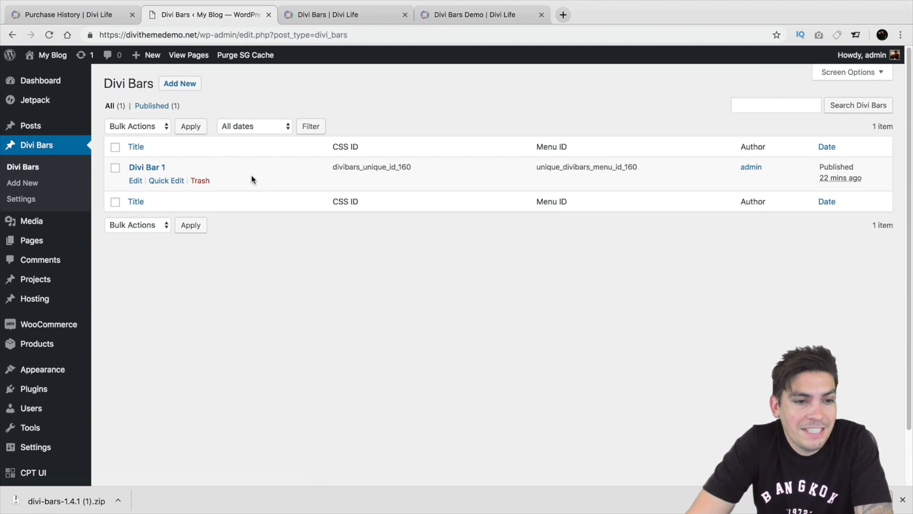
click(200, 181)
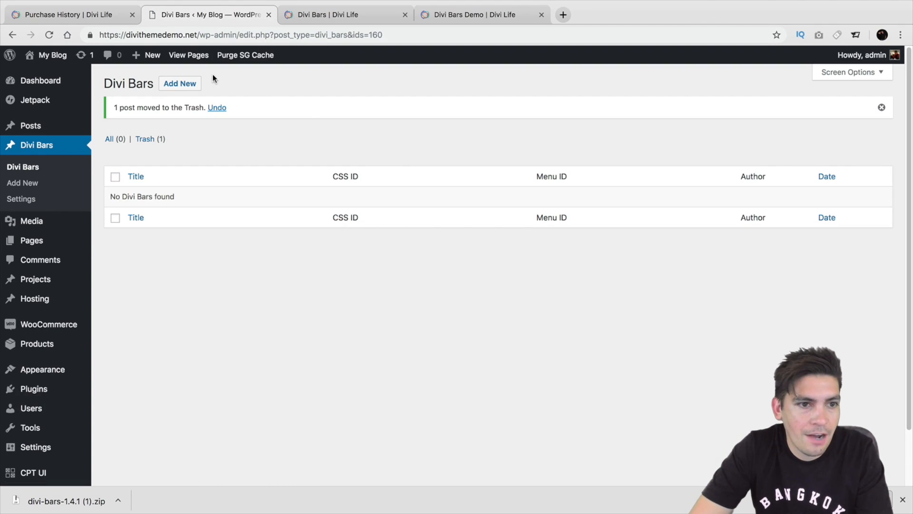
Add a new Divi Bar titled "Call To Action" and enable the Divi Builder for its content.
click(193, 84)
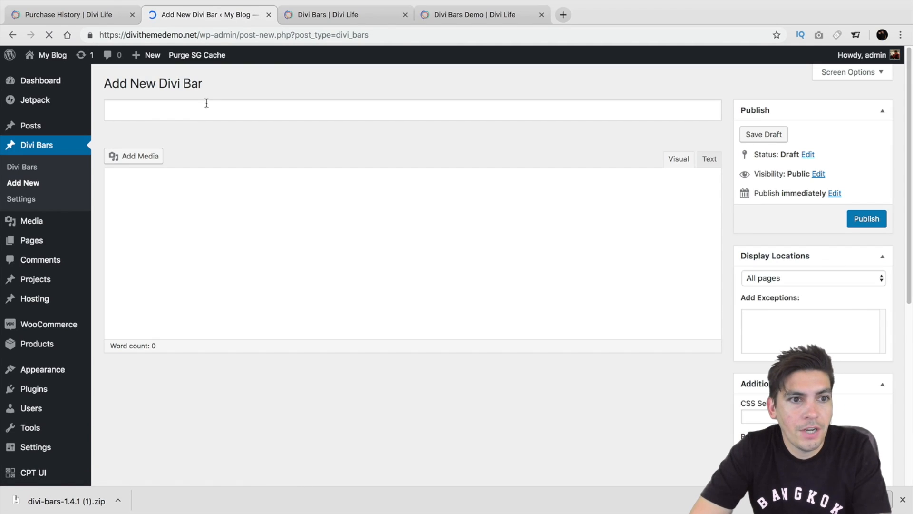
click(212, 112)
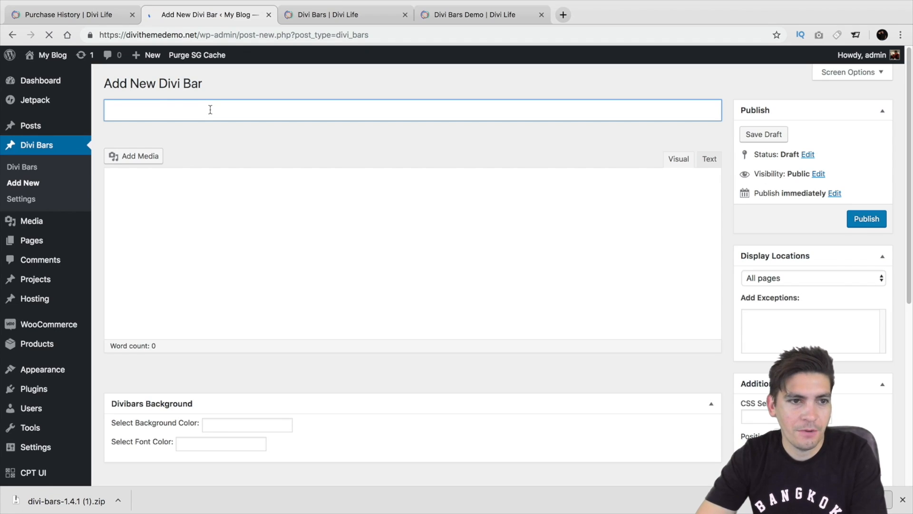
drag(131, 85, 203, 84)
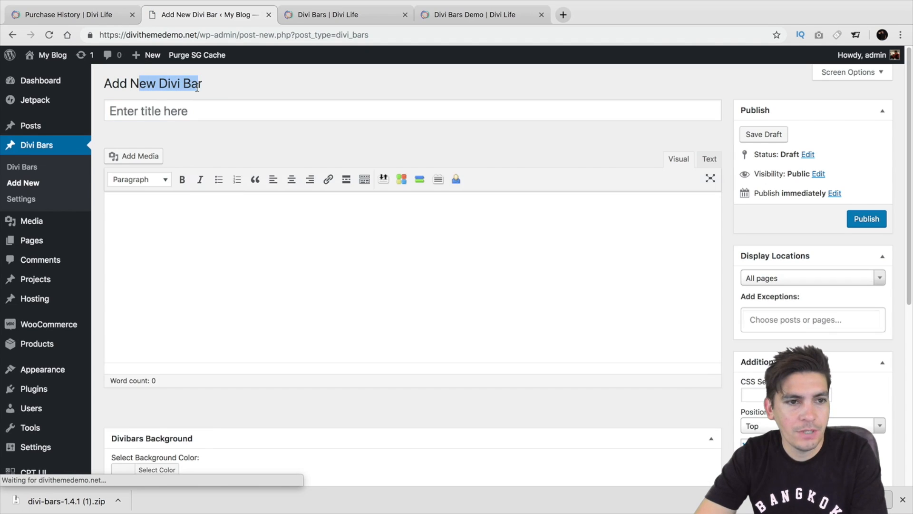
click(200, 112)
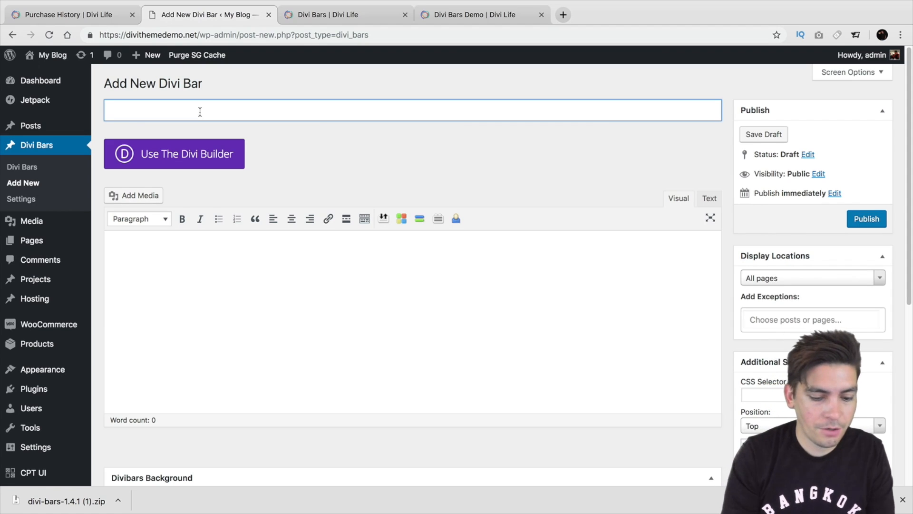
text(Call To Actio)
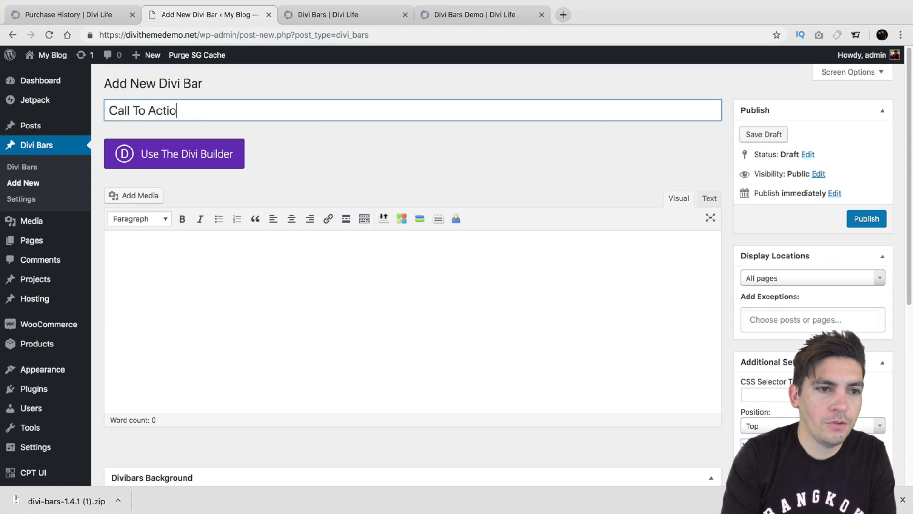
text(n)
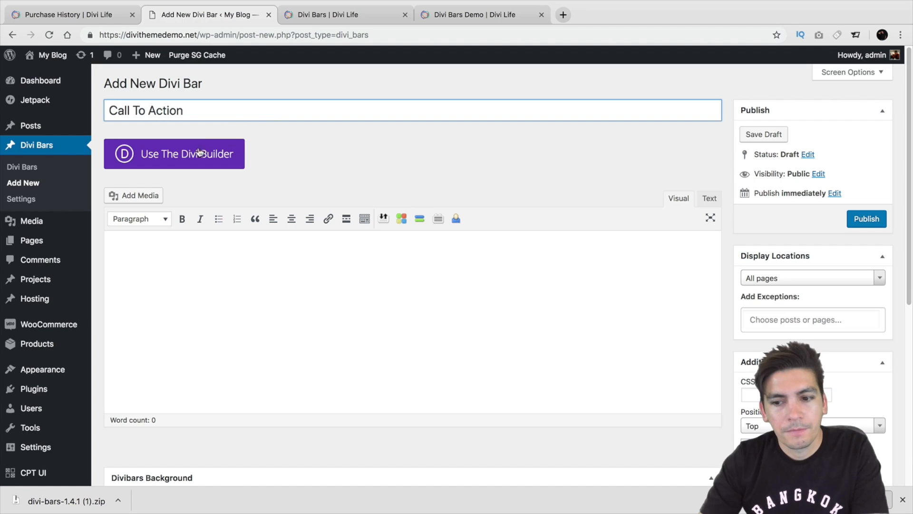
click(173, 153)
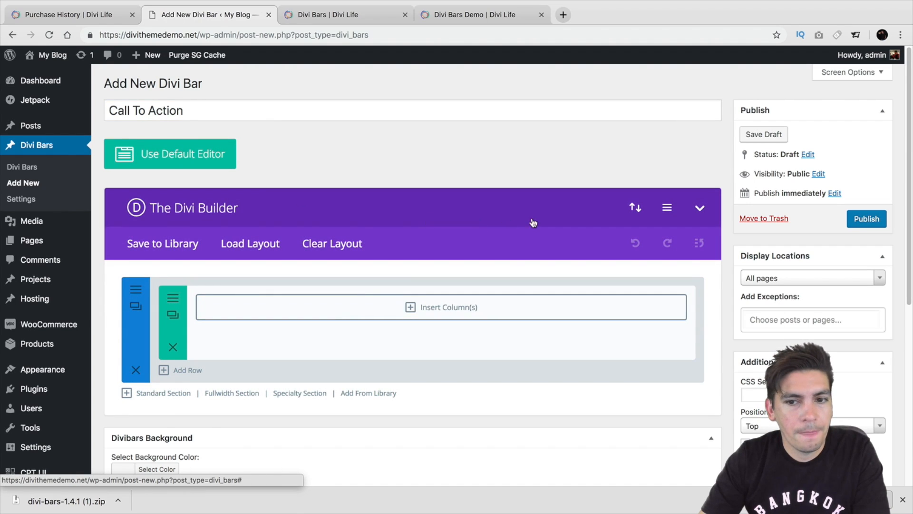
Return to the Divi Life account's layout templates and download the Gradient Subscribe Bar Divi Bar Layout.
click(469, 14)
click(344, 14)
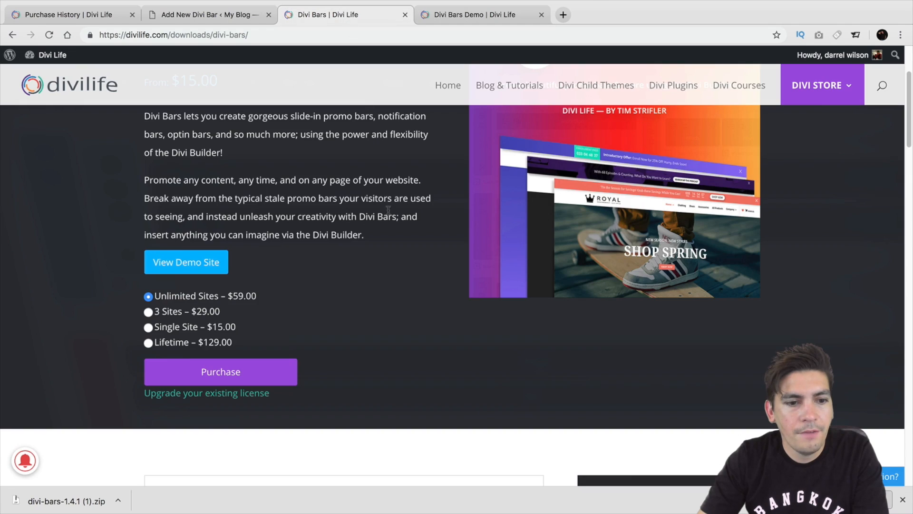
click(99, 18)
scroll(353, 258, down, 5)
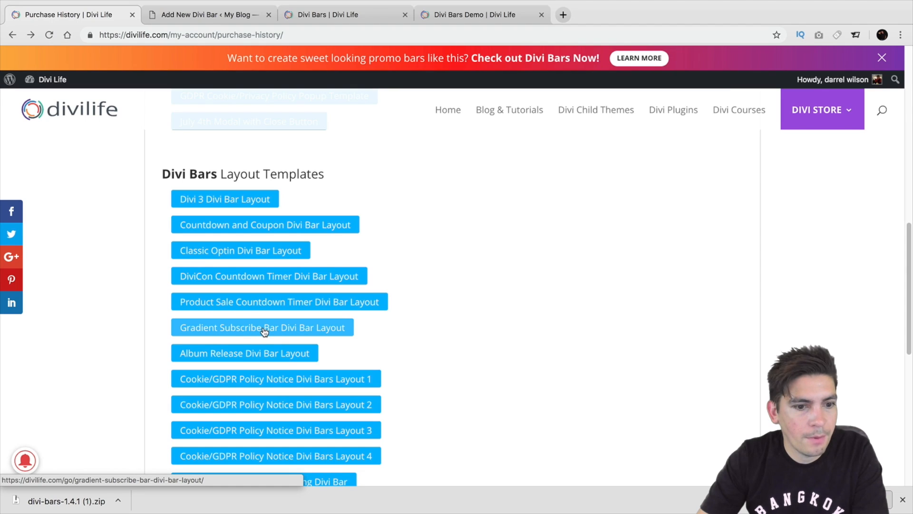
scroll(267, 329, down, 1)
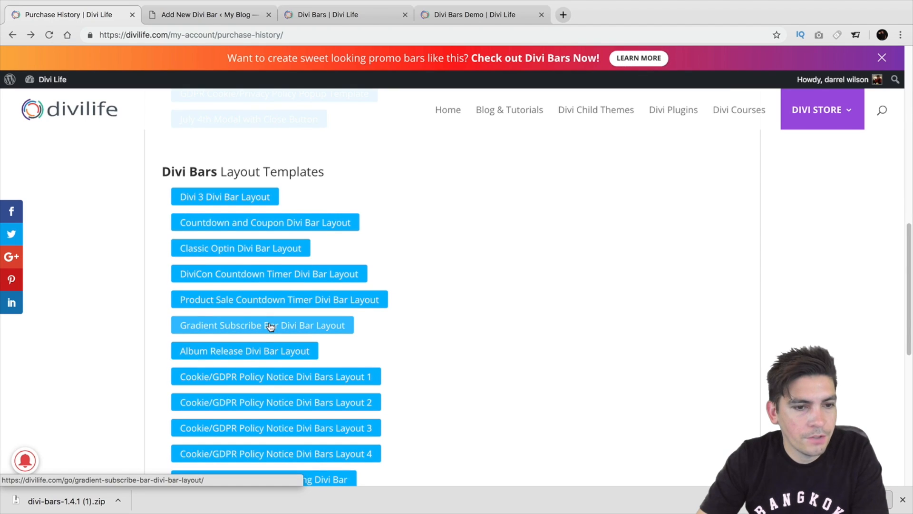
click(270, 326)
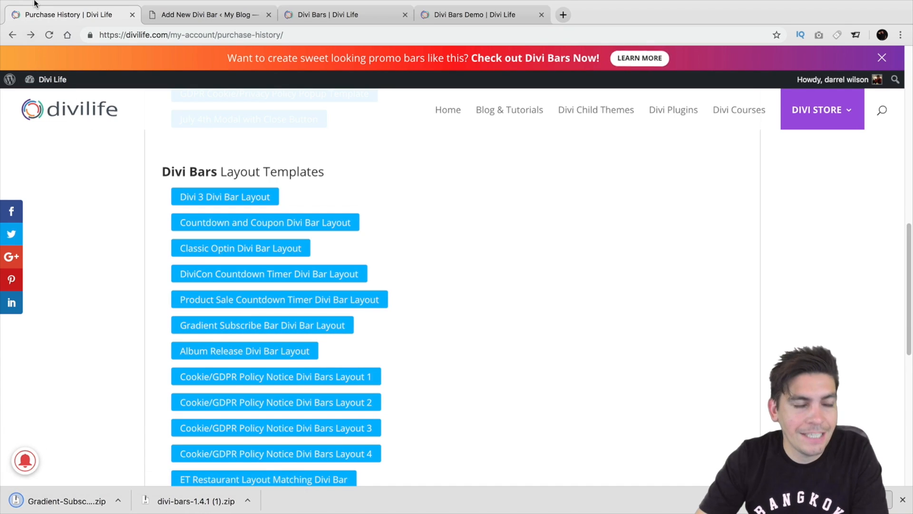
Take the browser out of full screen and shift its window aside to uncover part of the desktop.
mouse_move(34, 2)
click(33, 19)
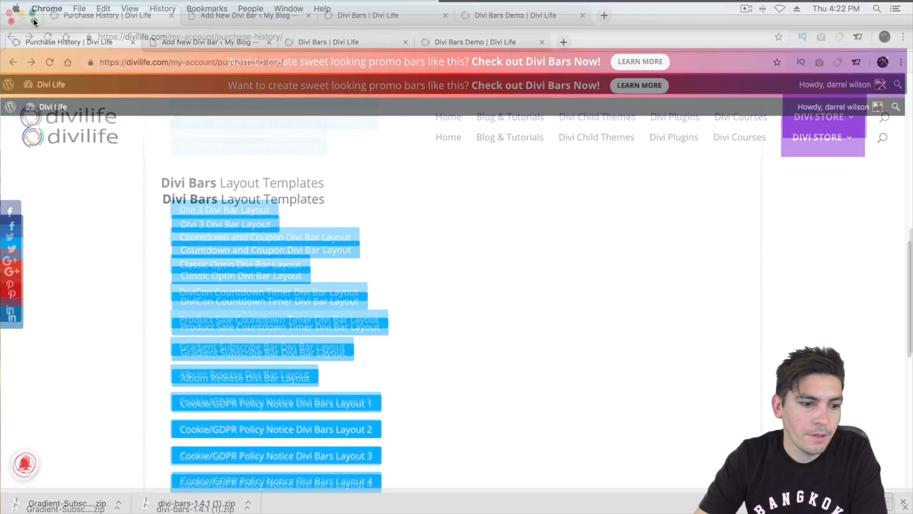
drag(685, 219, 833, 6)
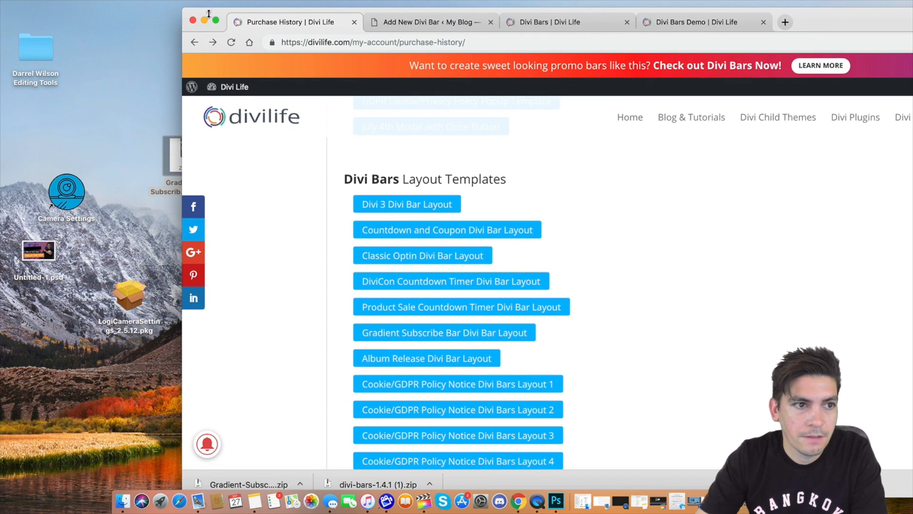
drag(208, 9, 220, 37)
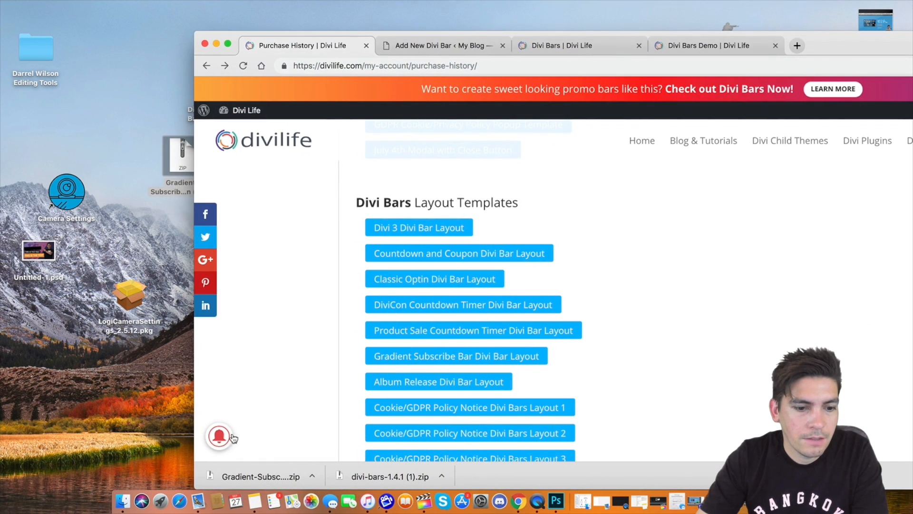
Move the downloaded Gradient-Subscribe zip to the desktop, unzip it and place the extracted .json file in free space.
drag(257, 476, 54, 390)
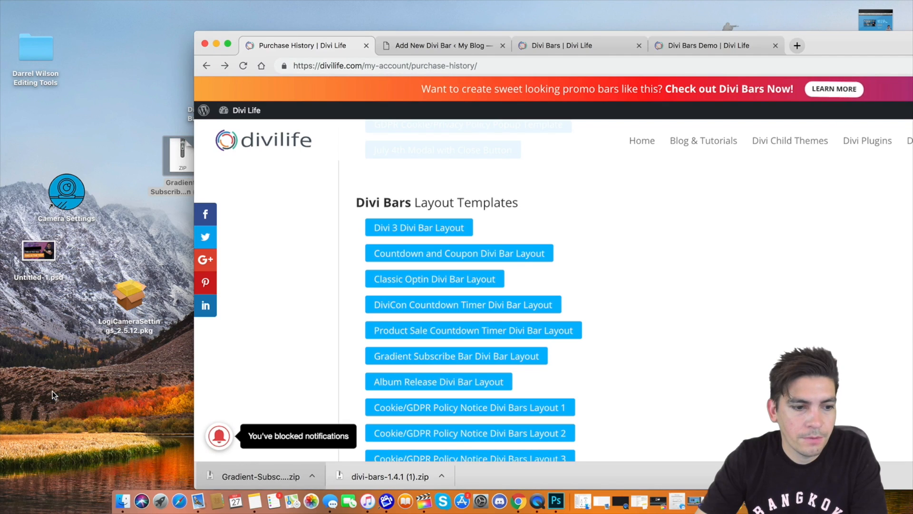
click(235, 303)
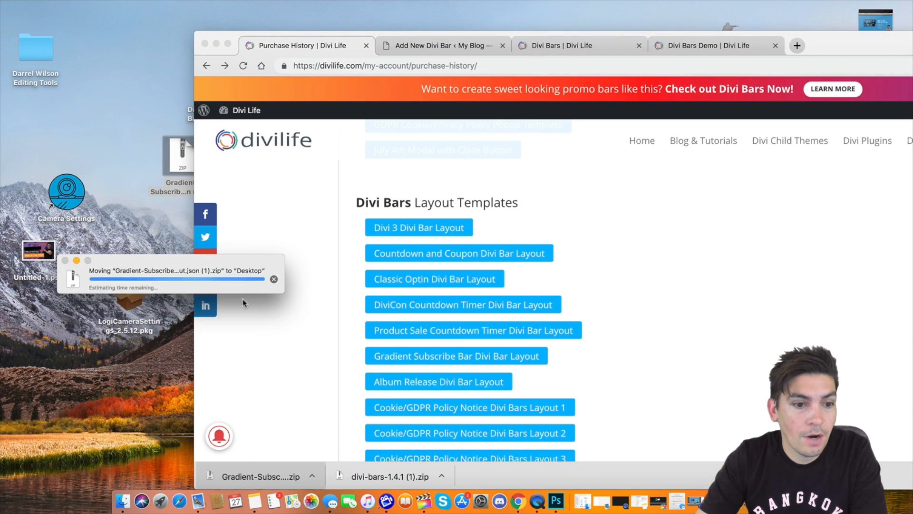
double_click(66, 377)
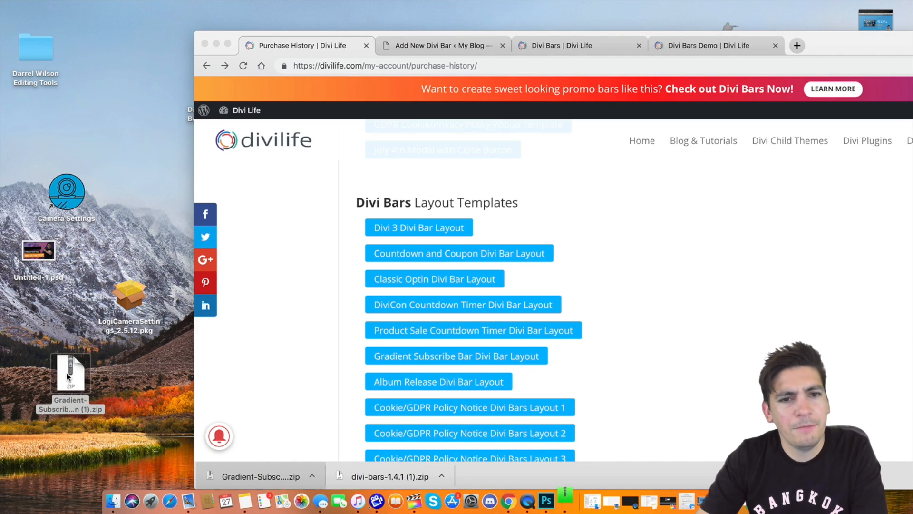
drag(67, 375, 27, 363)
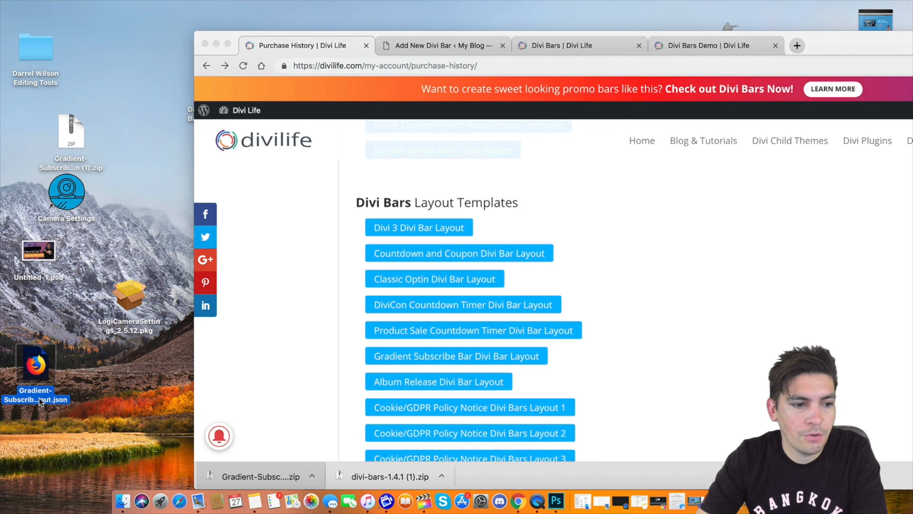
Restore the full-size browser and import the Gradient-Subscribe layout .json from the Desktop into the Call To Action bar's Divi Builder.
click(228, 43)
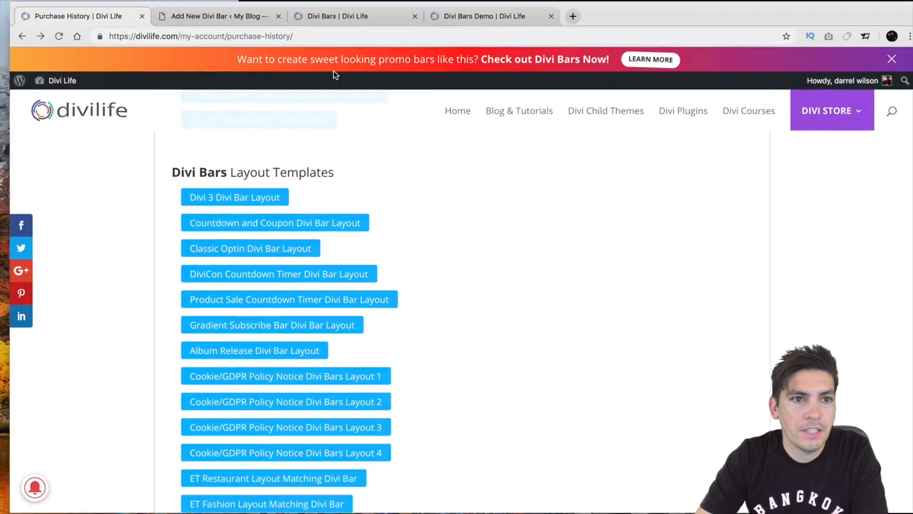
click(228, 16)
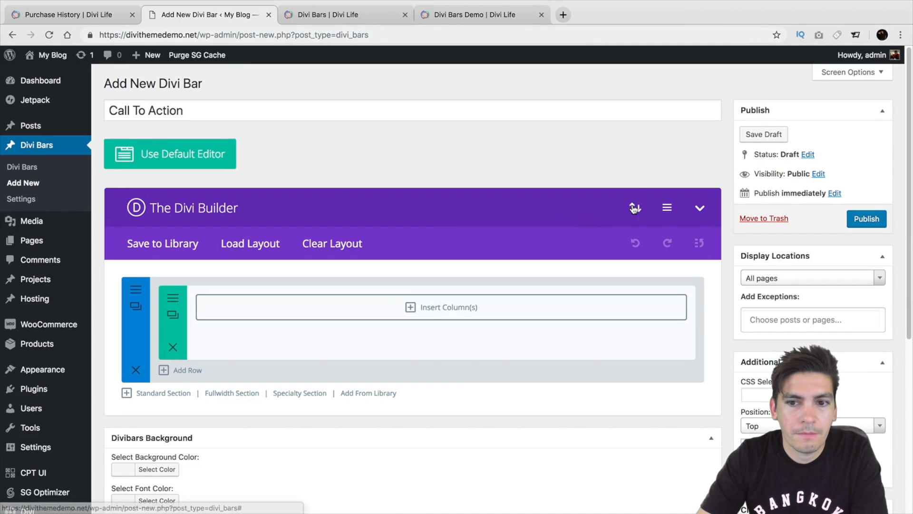
click(634, 207)
click(464, 212)
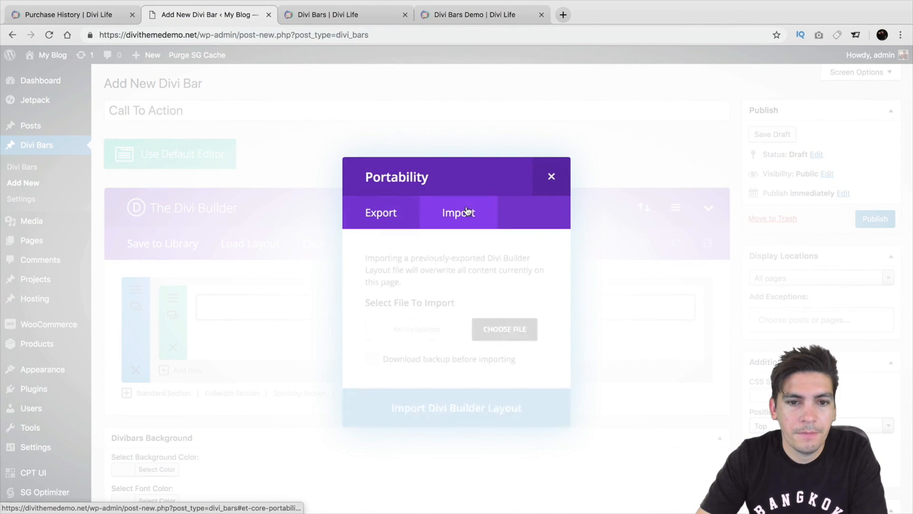
click(504, 327)
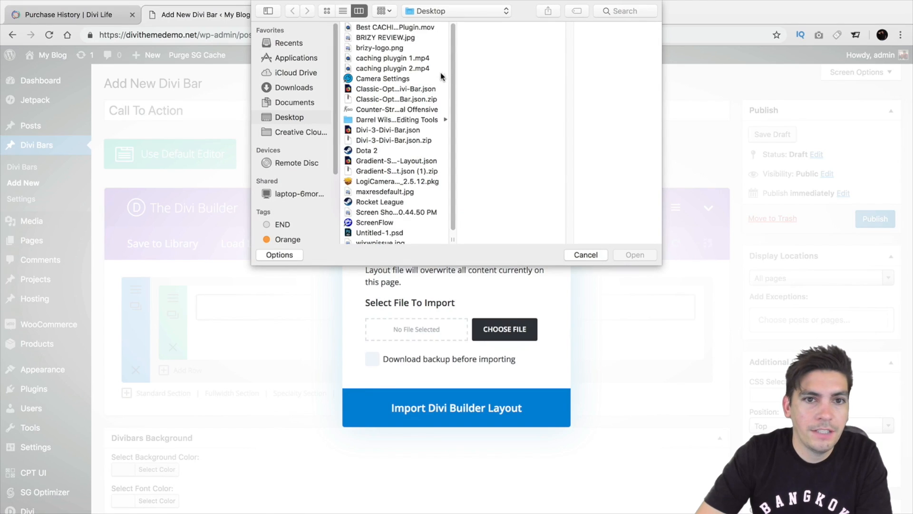
click(405, 161)
click(632, 257)
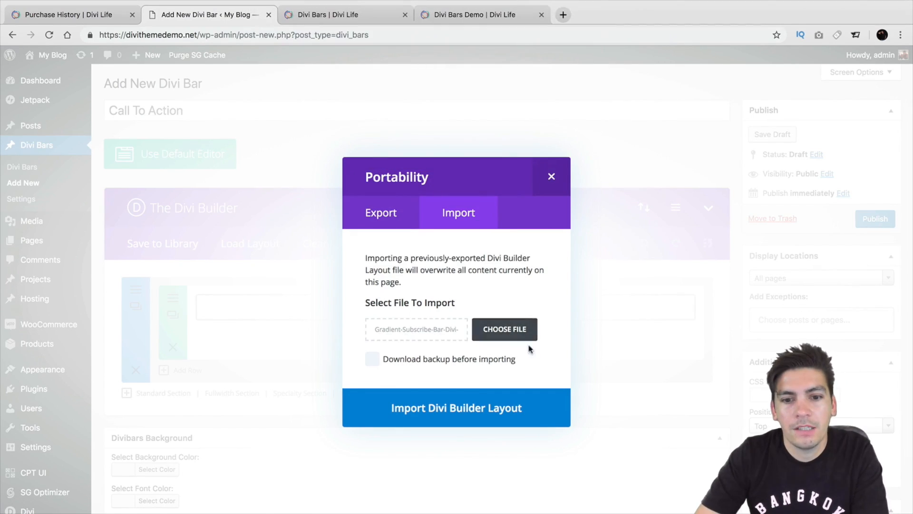
click(459, 409)
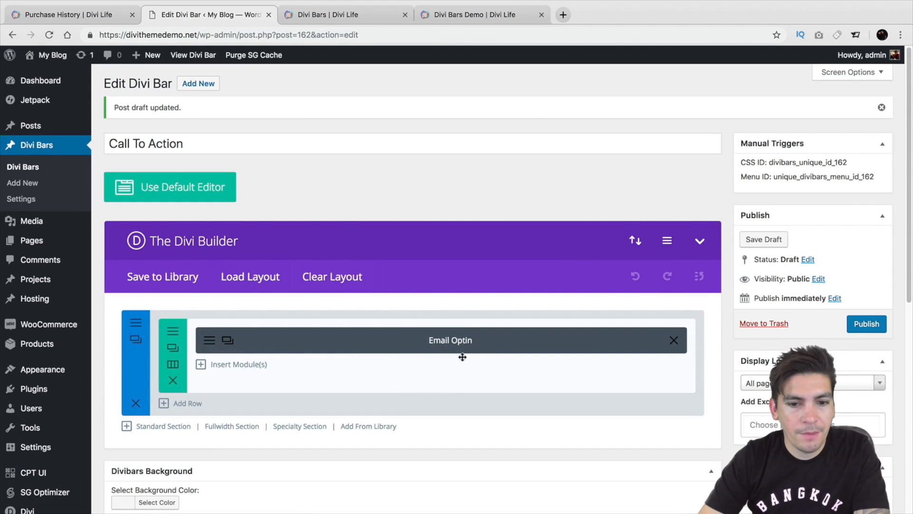
Examine the bar's display location and additional settings, searching the page exceptions for "home" without adding one.
scroll(489, 351, down, 2)
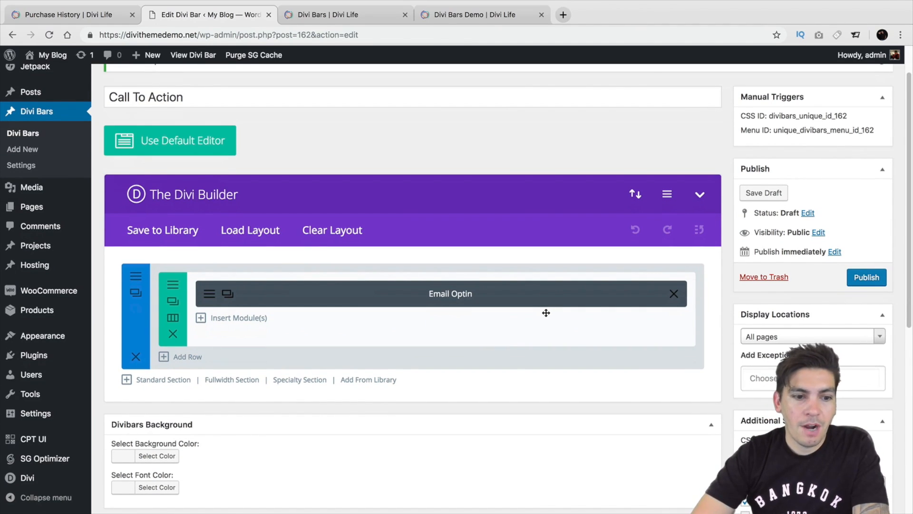
scroll(542, 315, down, 1)
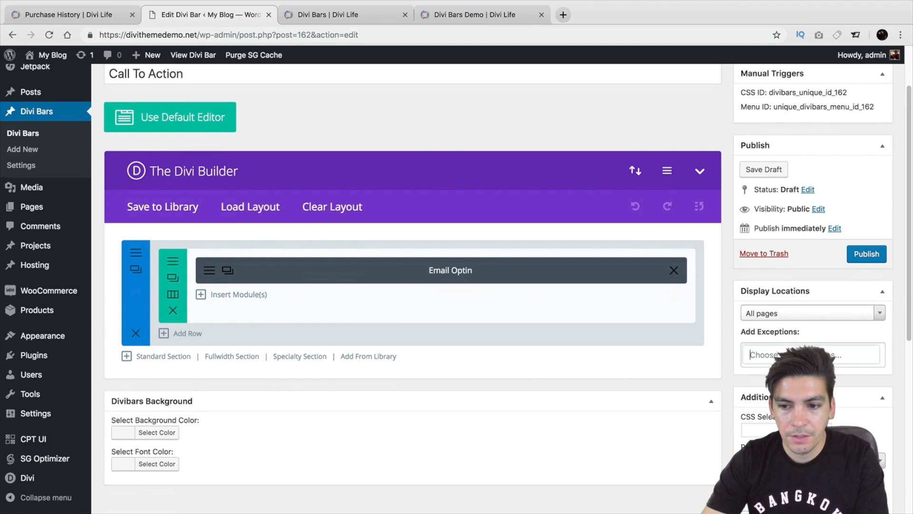
click(790, 355)
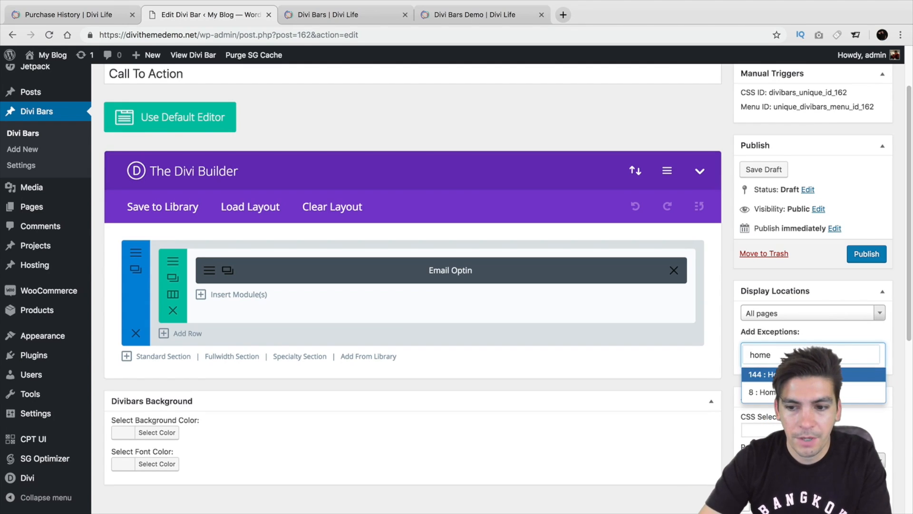
click(786, 349)
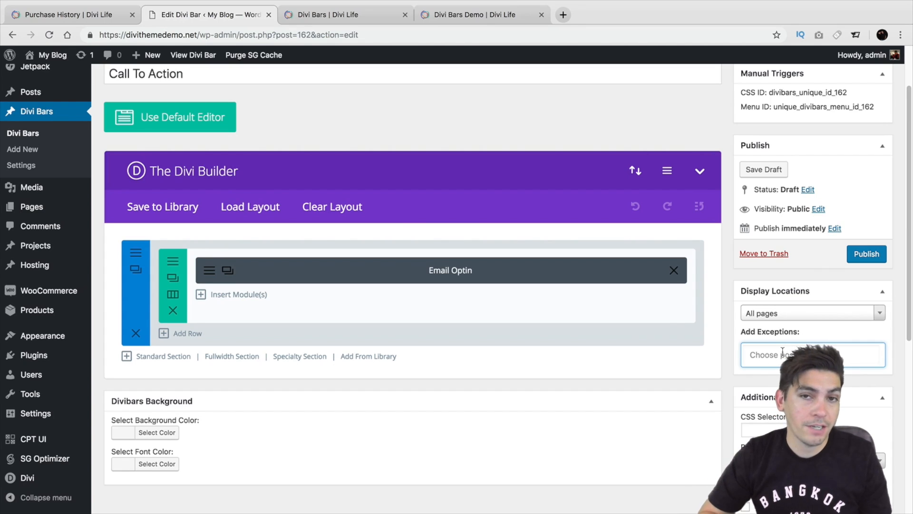
scroll(783, 349, down, 5)
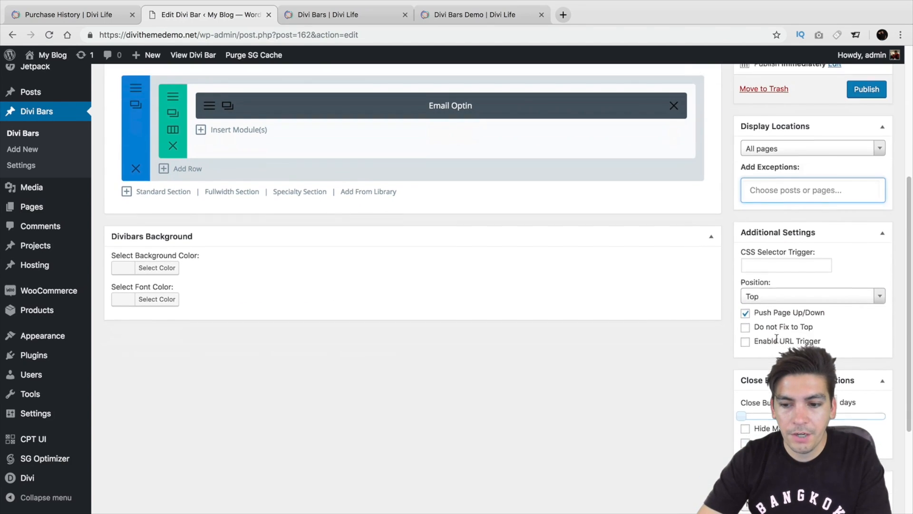
Set the bar's automatic trigger to Timed Delay and its close button cookie to 2 days.
scroll(777, 348, down, 1)
scroll(508, 225, down, 1)
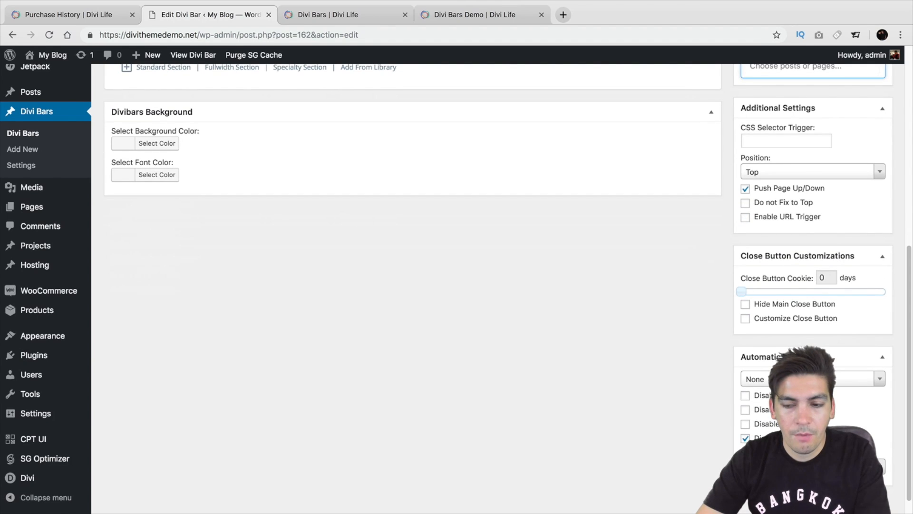
click(879, 379)
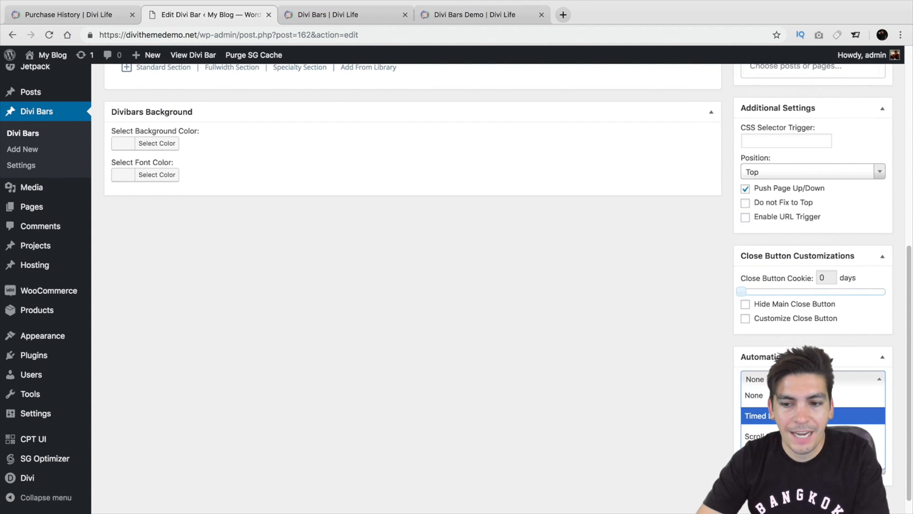
click(804, 415)
scroll(804, 416, down, 1)
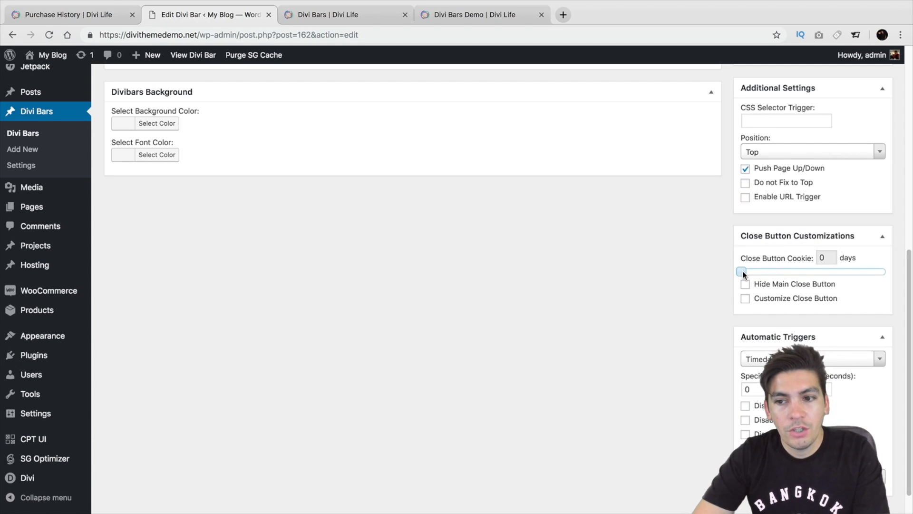
drag(743, 274, 747, 274)
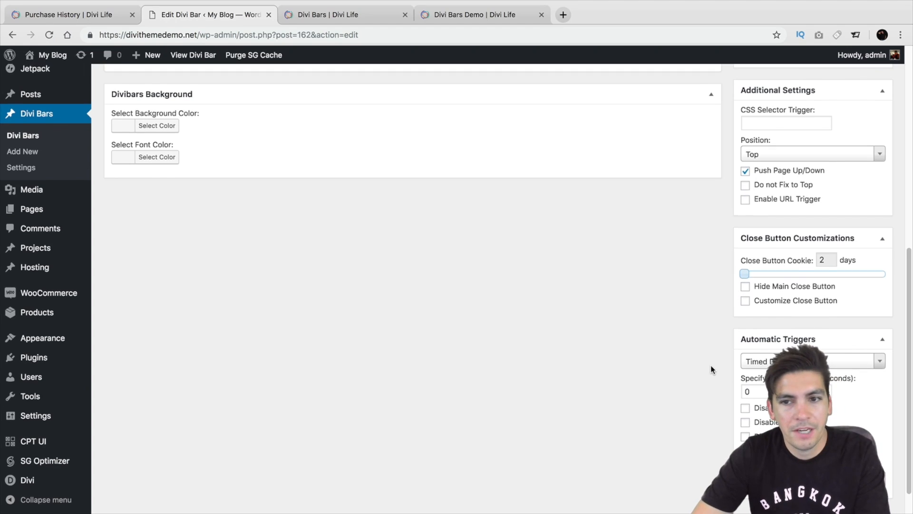
Publish the Call To Action bar.
scroll(710, 364, up, 1)
scroll(711, 364, up, 4)
scroll(708, 366, up, 2)
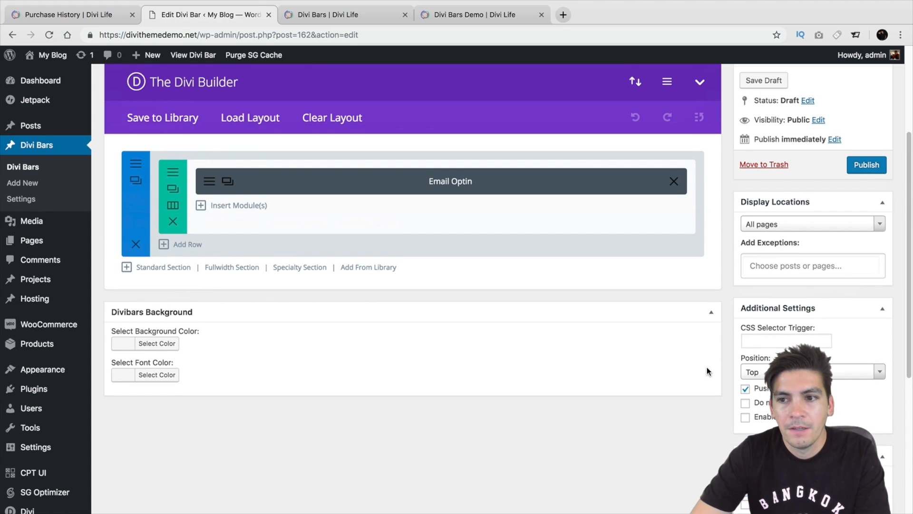
scroll(708, 366, up, 1)
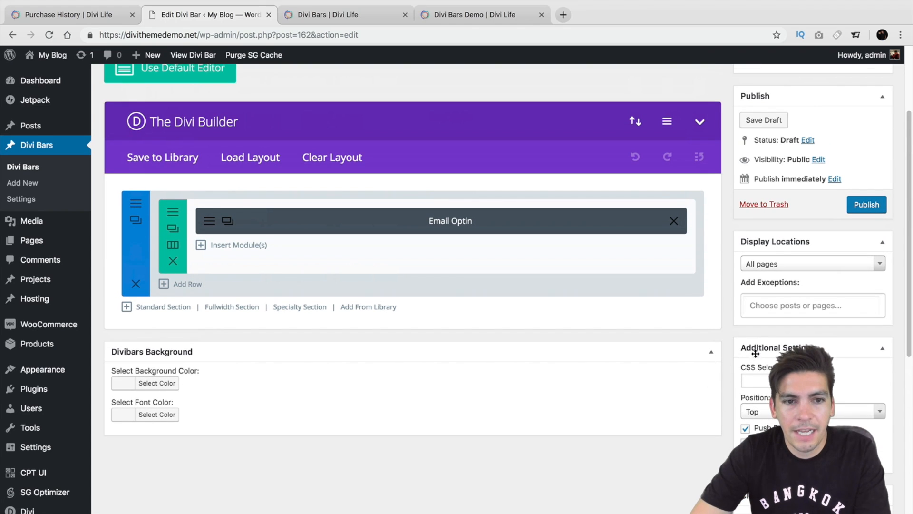
click(876, 204)
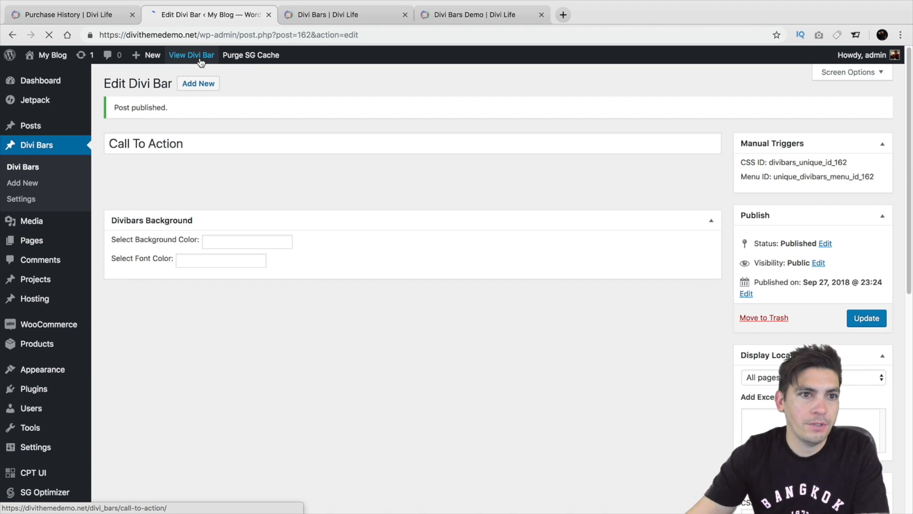
View the published bar on the live site, highlight its headline, dismiss the bar and close the preview window.
click(201, 61)
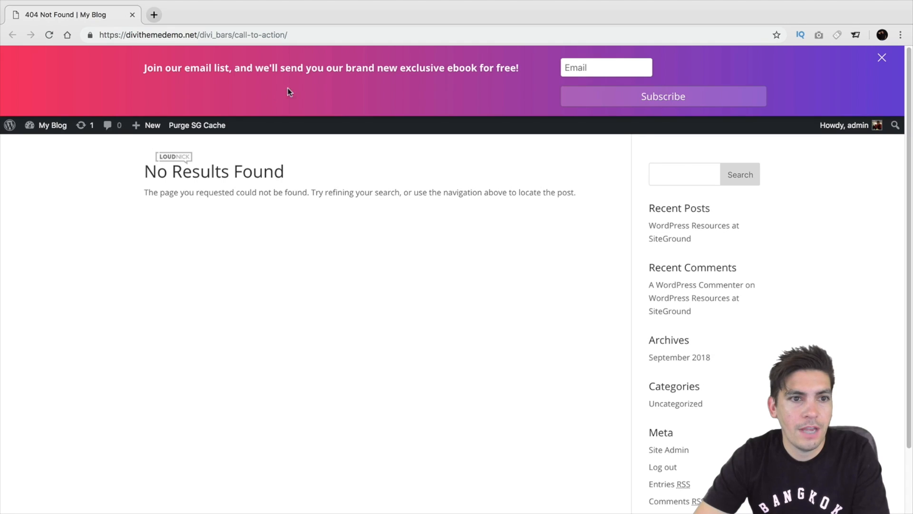
drag(154, 71, 490, 71)
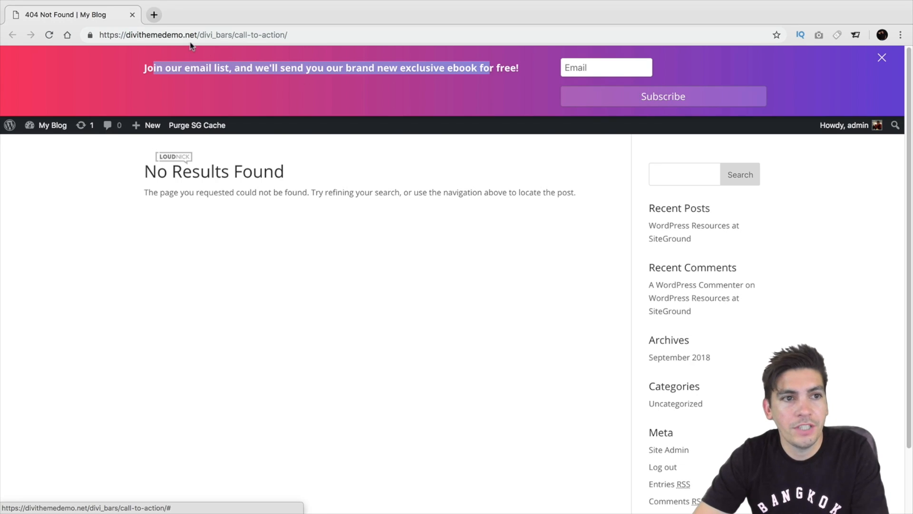
click(883, 58)
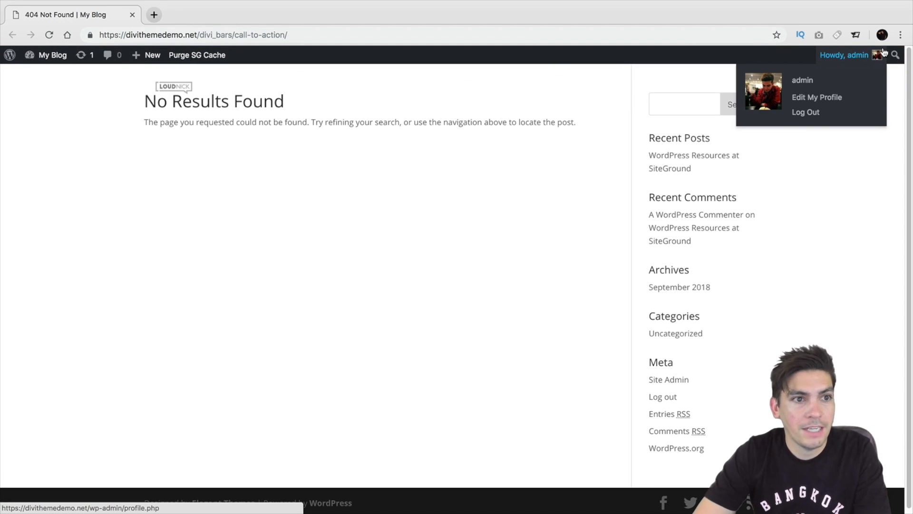
mouse_move(79, 3)
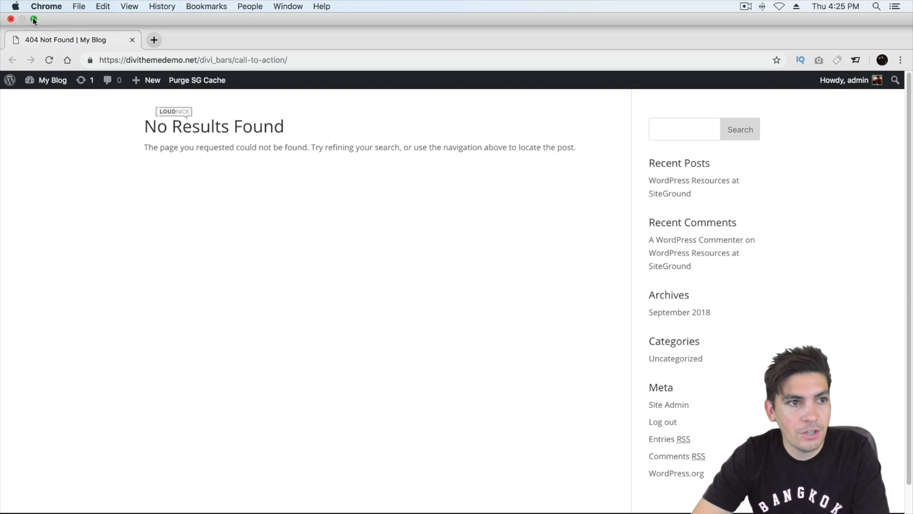
click(11, 19)
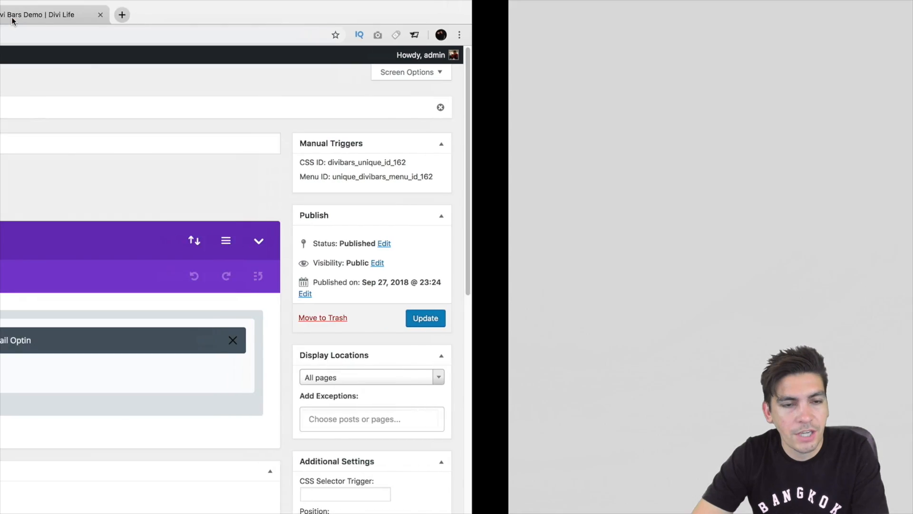
Examine the Email Optin module's email account, MailChimp list and design settings, then save and exit without changing them.
scroll(331, 355, down, 2)
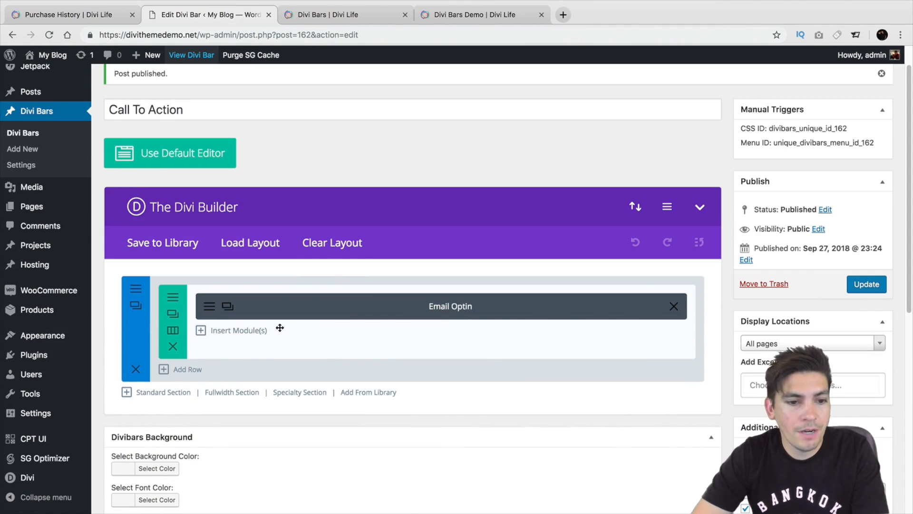
click(241, 307)
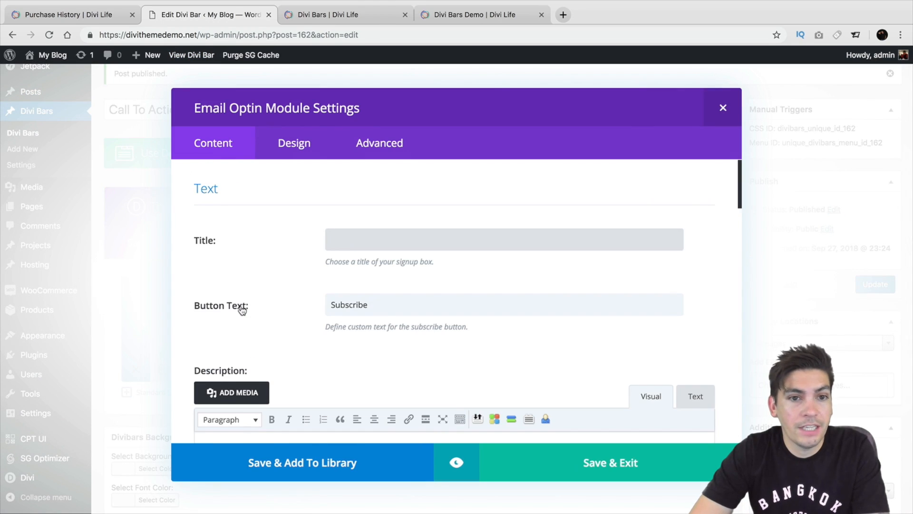
scroll(242, 308, down, 15)
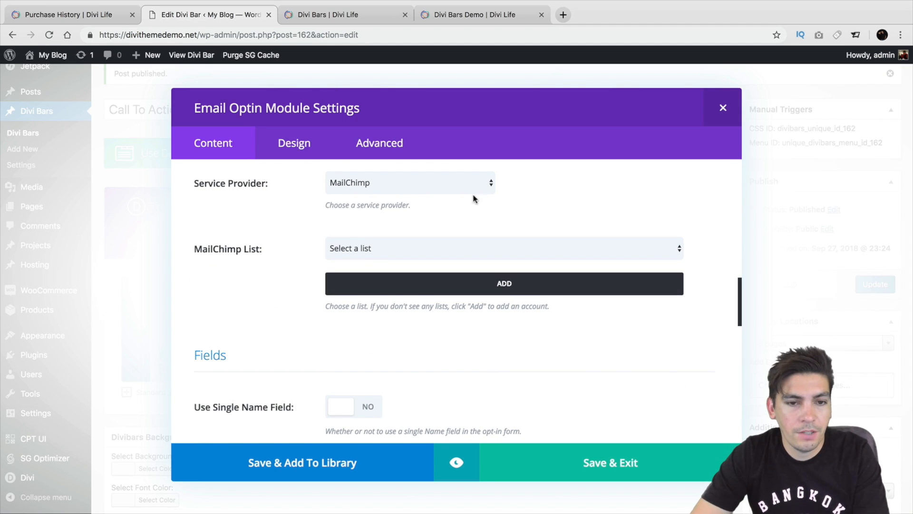
click(438, 246)
click(438, 244)
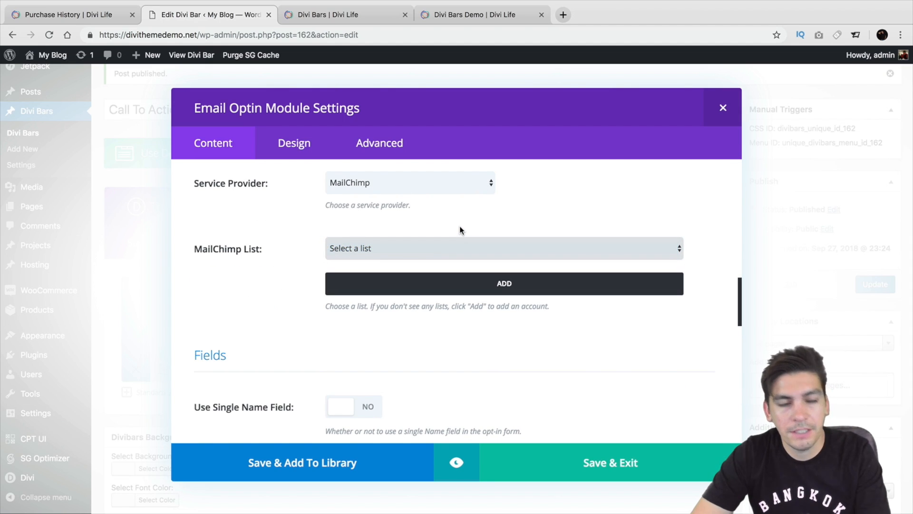
scroll(455, 243, up, 1)
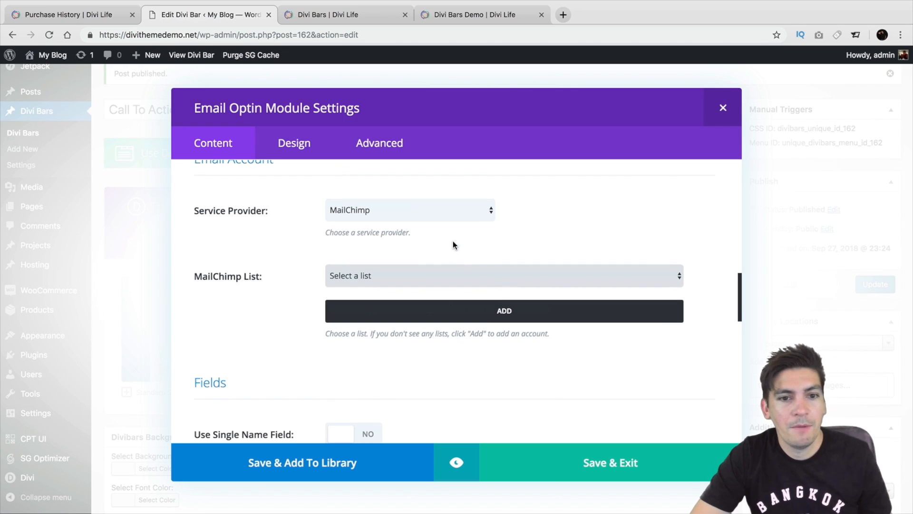
scroll(452, 243, up, 2)
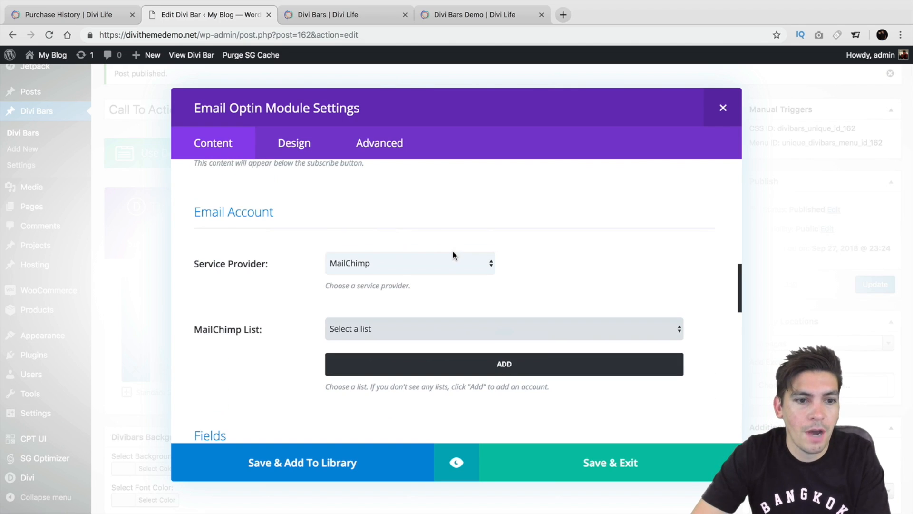
scroll(359, 291, up, 6)
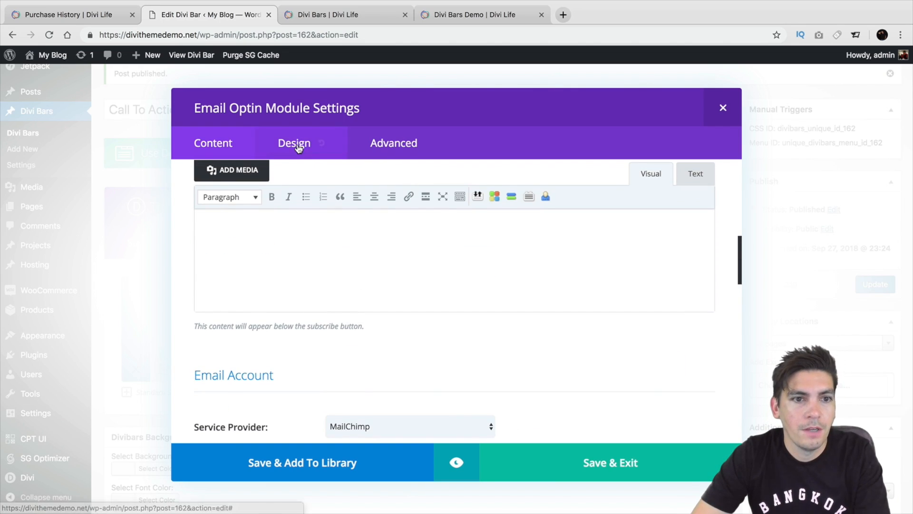
click(298, 143)
scroll(453, 275, down, 12)
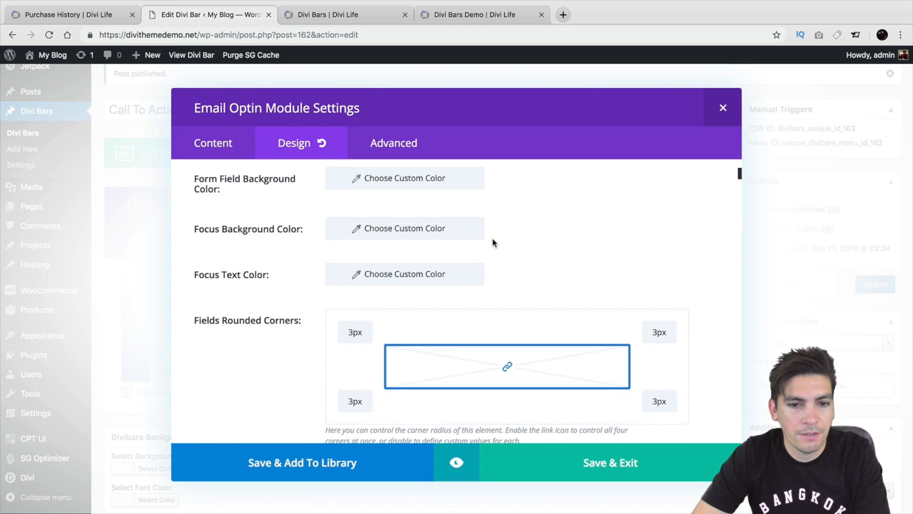
click(614, 464)
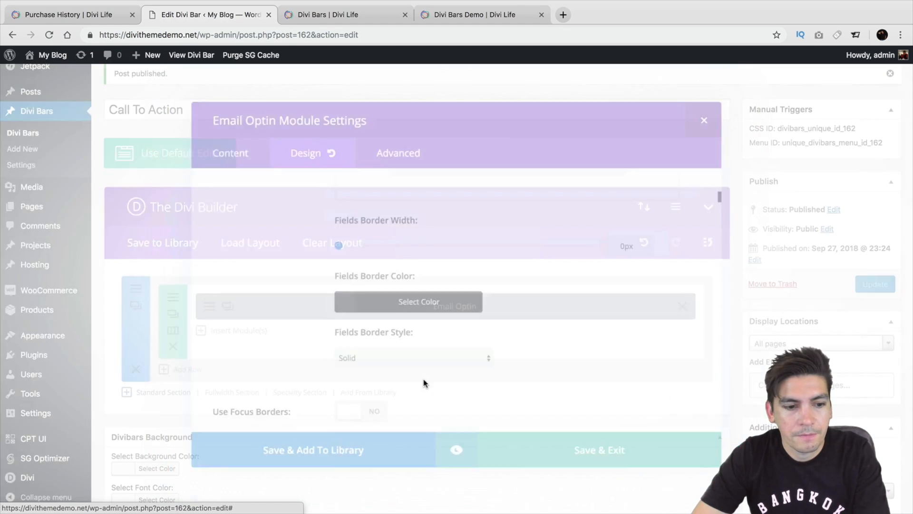
Look through the content settings of the row containing the Email Optin module, then save and exit.
click(173, 312)
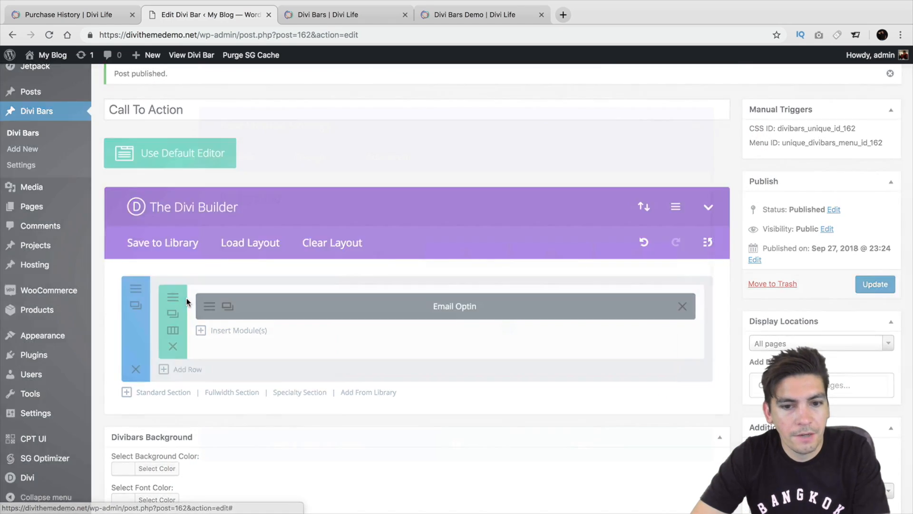
scroll(445, 288, down, 5)
scroll(389, 281, down, 5)
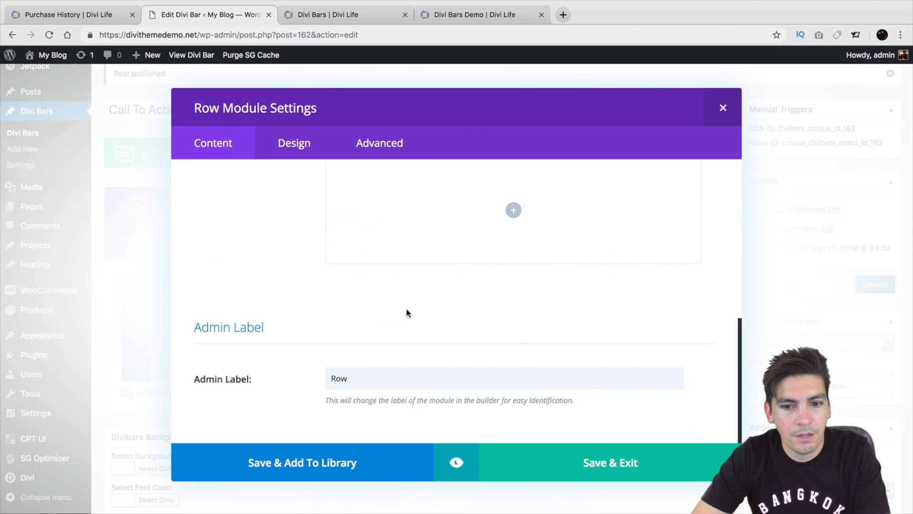
click(576, 468)
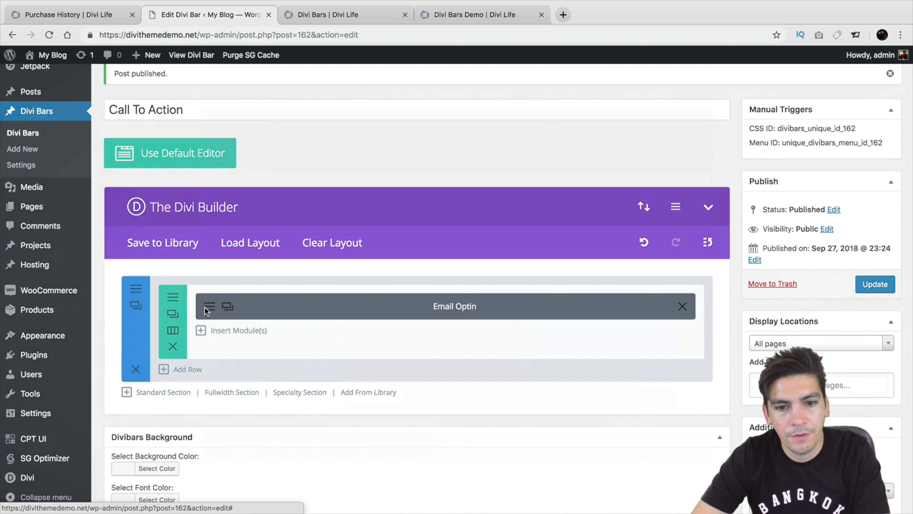
Rotate the section's background gradient so red runs from the upper right to purple at the lower left, and save the section.
click(136, 305)
scroll(436, 303, down, 1)
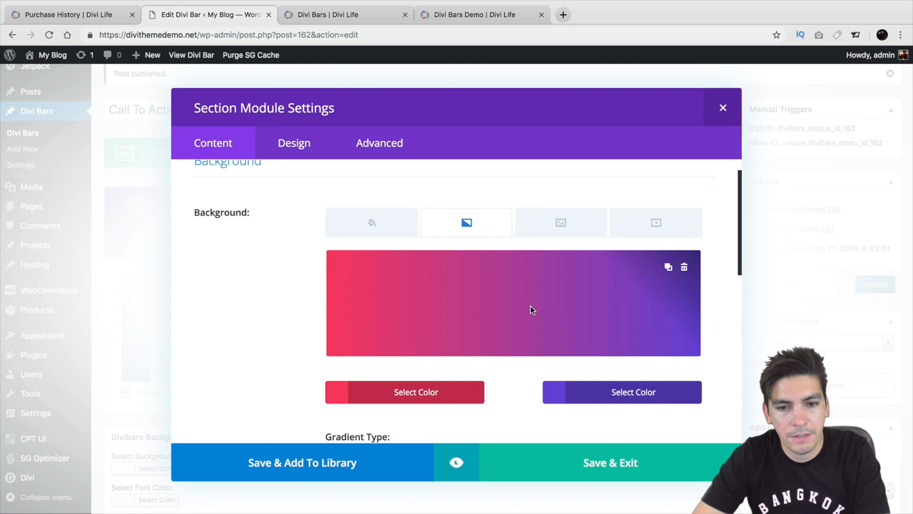
scroll(530, 309, down, 2)
scroll(480, 283, down, 2)
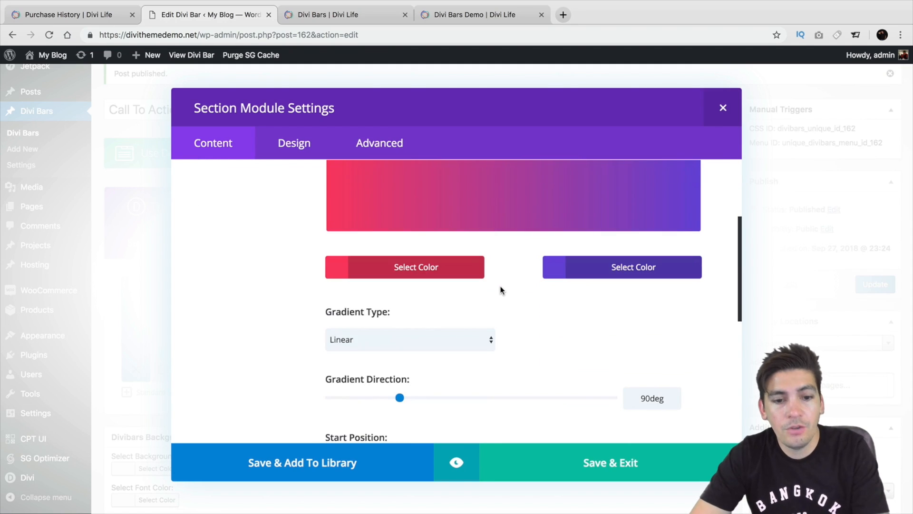
scroll(455, 397, up, 1)
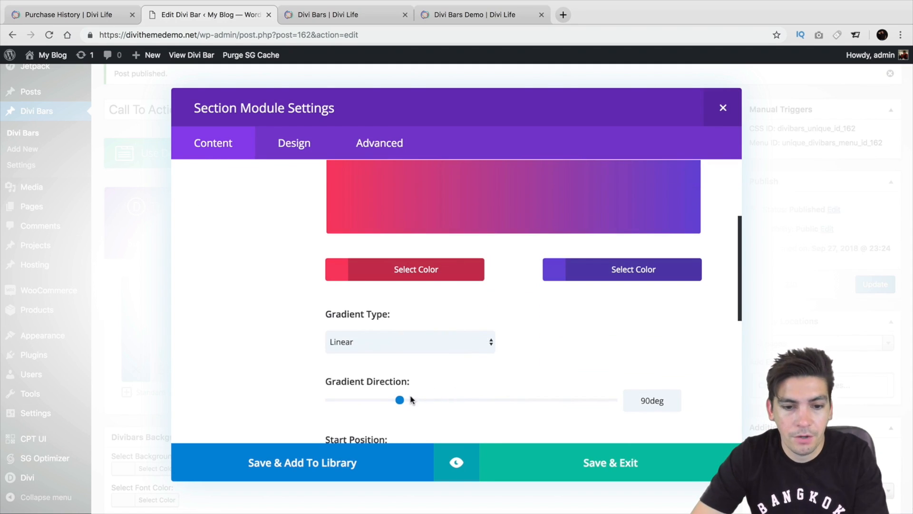
drag(415, 401, 478, 401)
scroll(500, 373, up, 3)
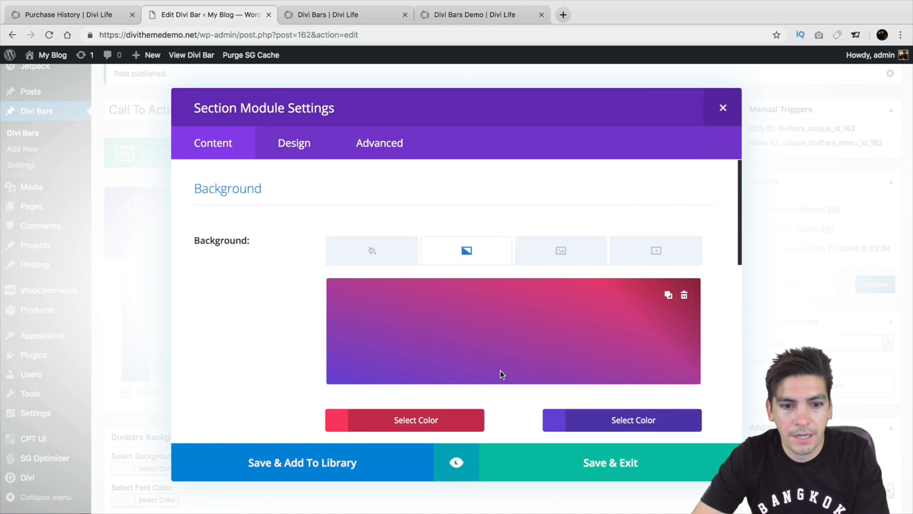
scroll(522, 418, down, 3)
click(567, 459)
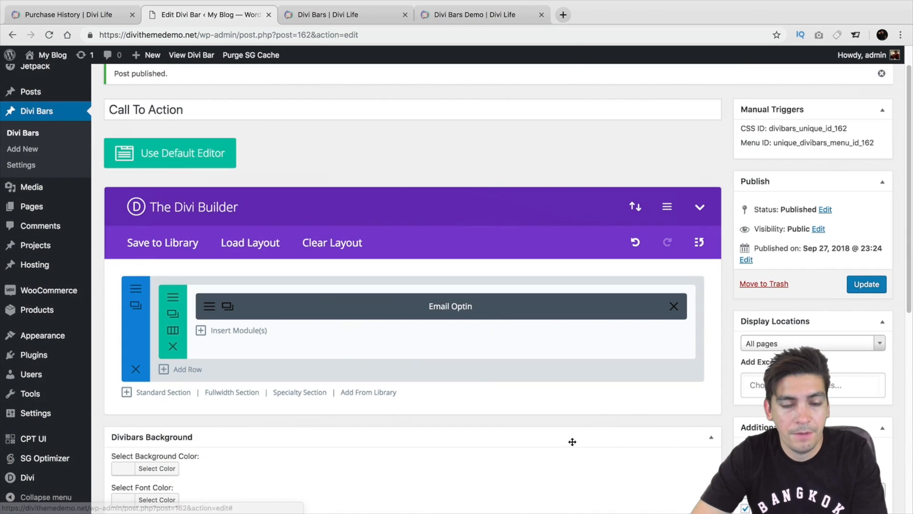
Browse the modules available for insertion below the Email Optin module, then close the list without adding one.
click(235, 330)
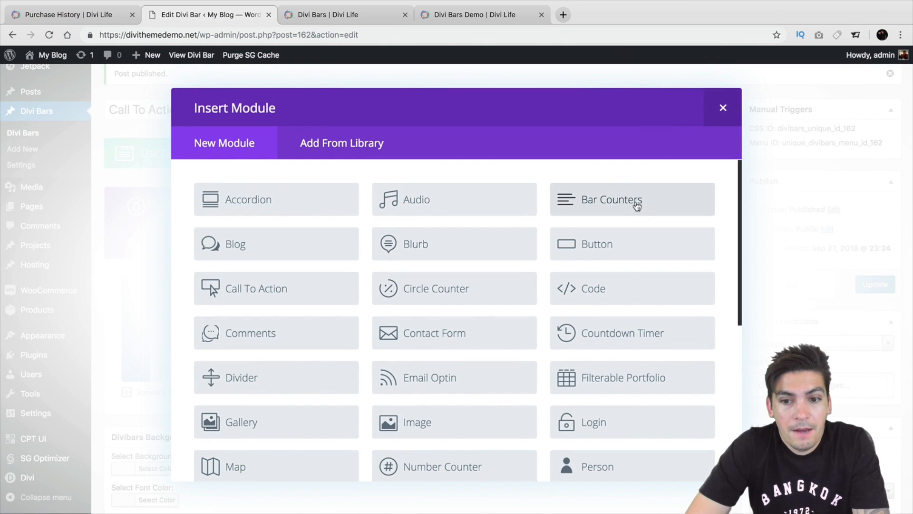
scroll(404, 353, down, 4)
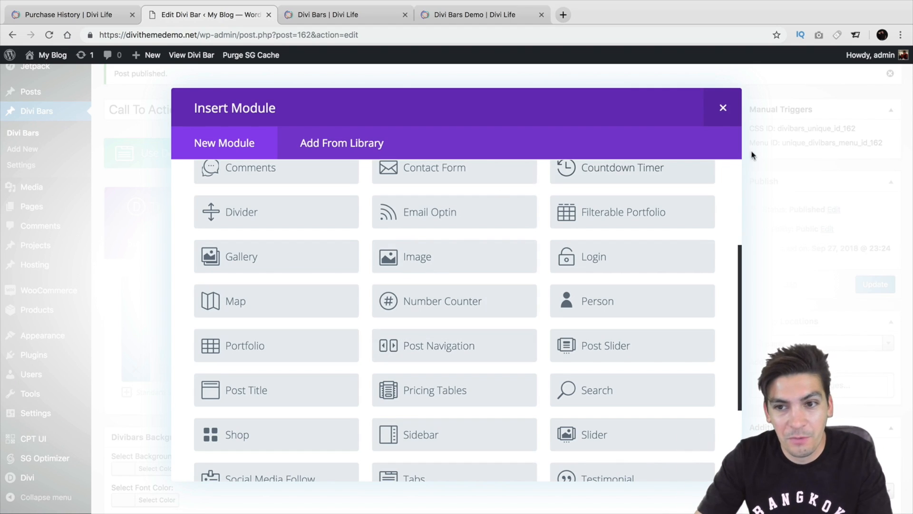
click(724, 107)
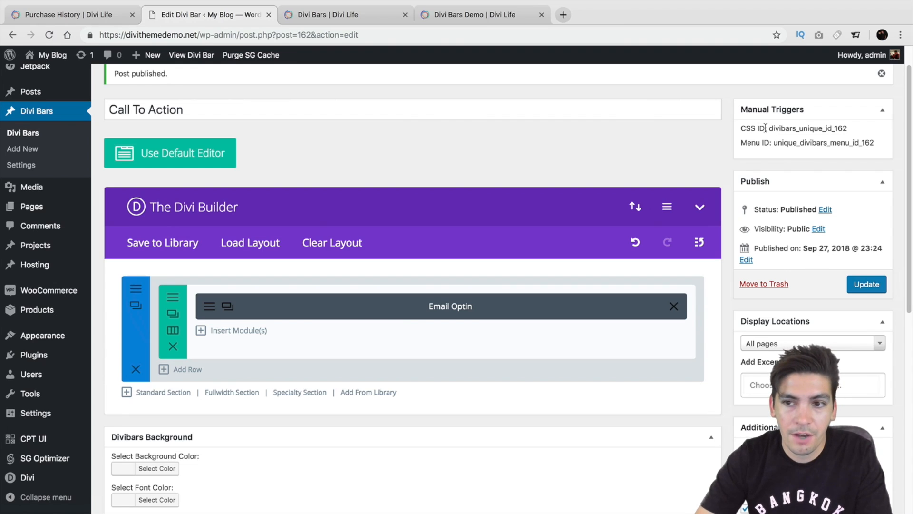
Highlight the bar's CSS ID under Manual Triggers and look over the publishing and display location settings.
drag(765, 127, 852, 127)
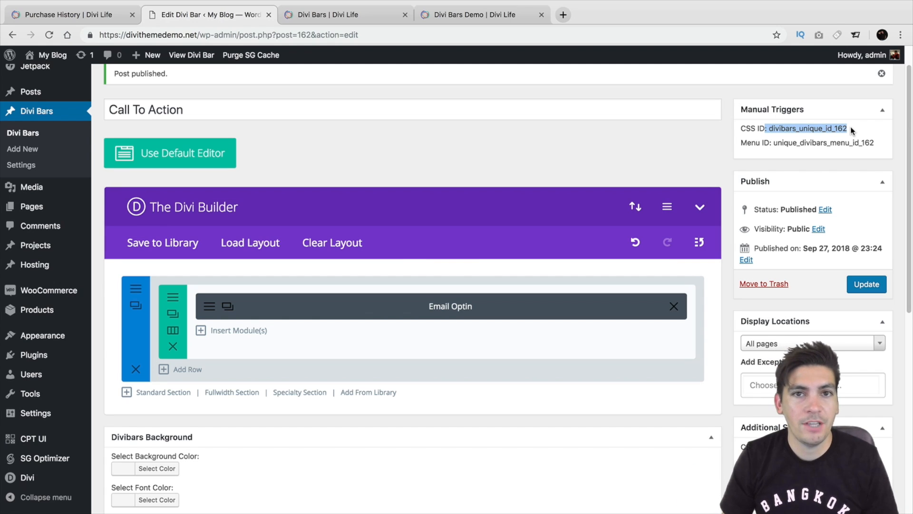
scroll(786, 242, down, 1)
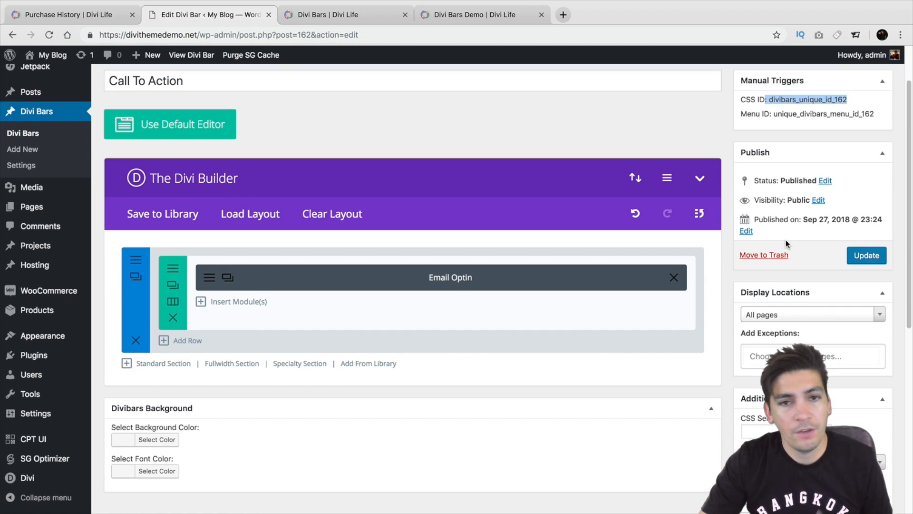
scroll(784, 238, down, 2)
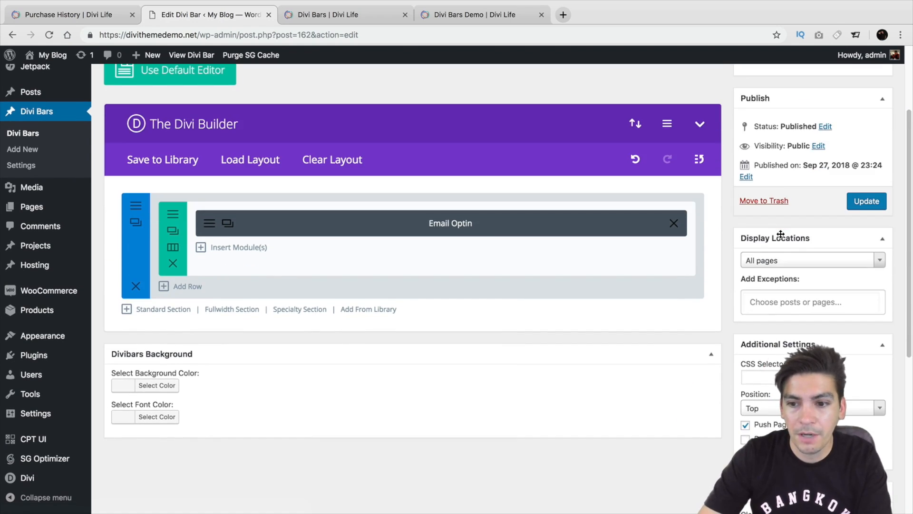
Look through the display location, additional, close button and automatic trigger settings of the Call To Action bar.
scroll(781, 234, down, 5)
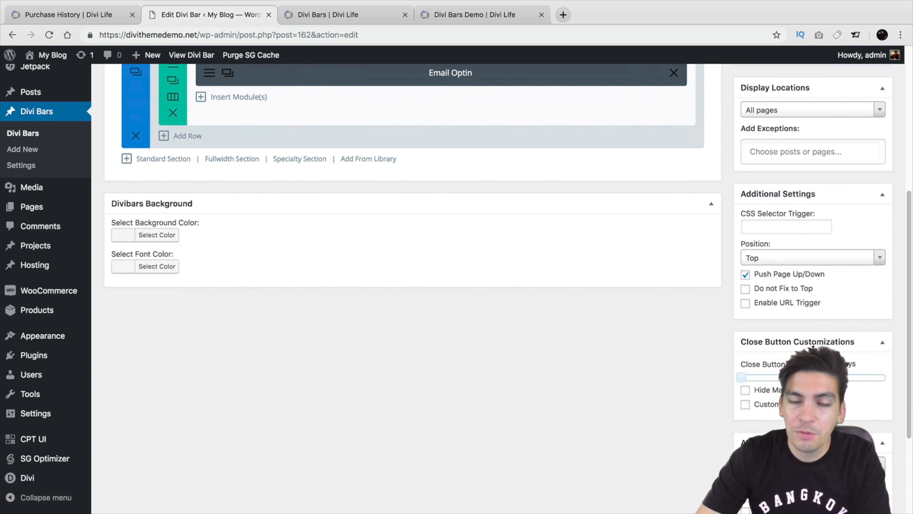
scroll(819, 350, down, 1)
scroll(814, 345, down, 2)
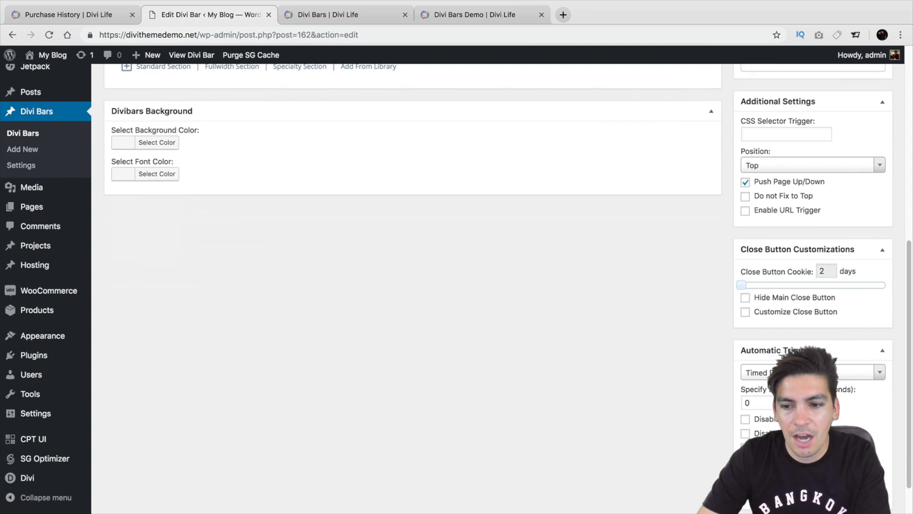
scroll(750, 405, down, 1)
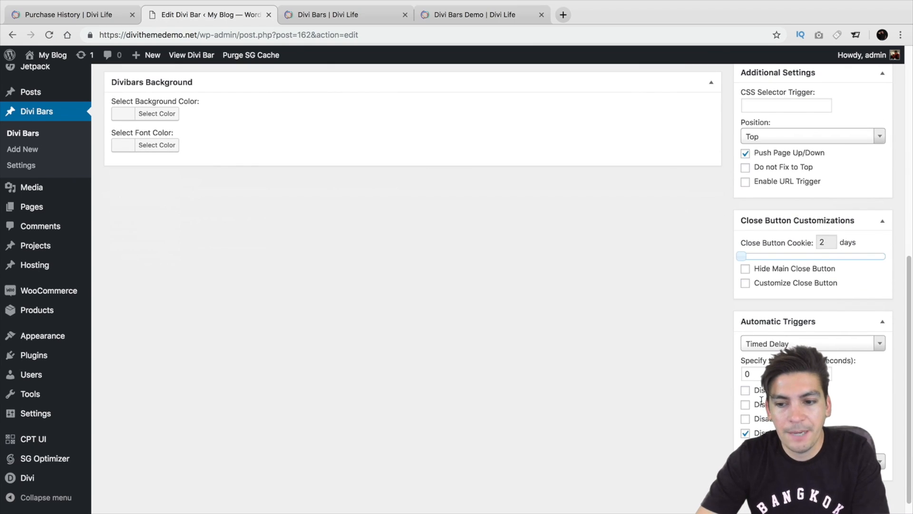
scroll(771, 361, up, 6)
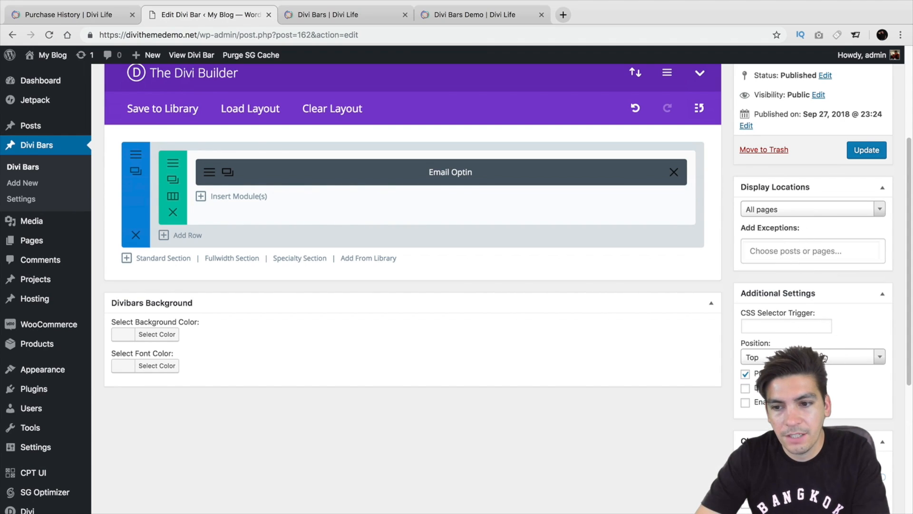
Try the Bottom position for the bar, then set it back to Top.
click(803, 357)
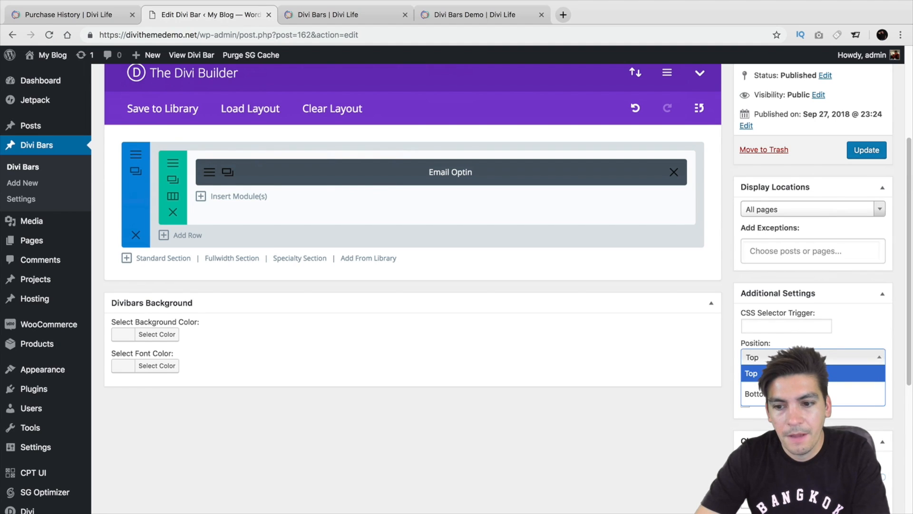
click(799, 394)
click(799, 357)
click(795, 374)
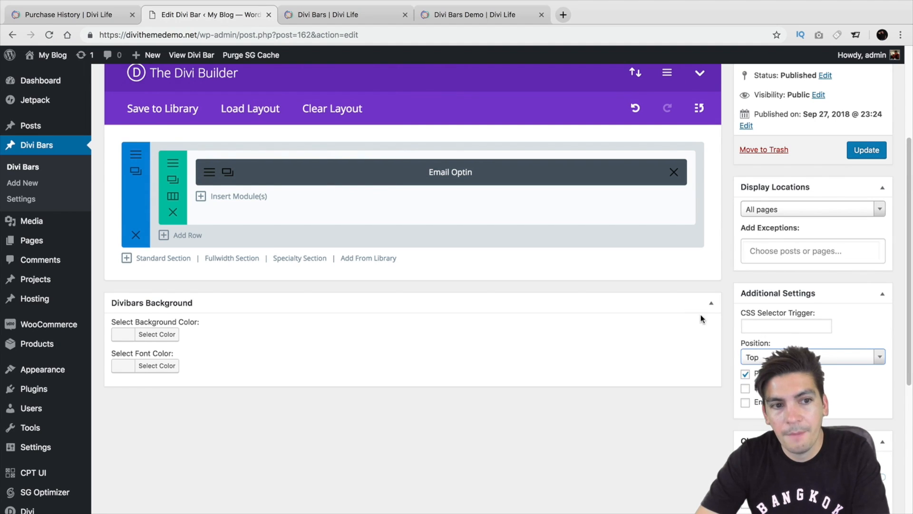
Import the Classic-Optin-Divi-Bar.json layout into the Call To Action bar and update the bar.
scroll(547, 257, up, 4)
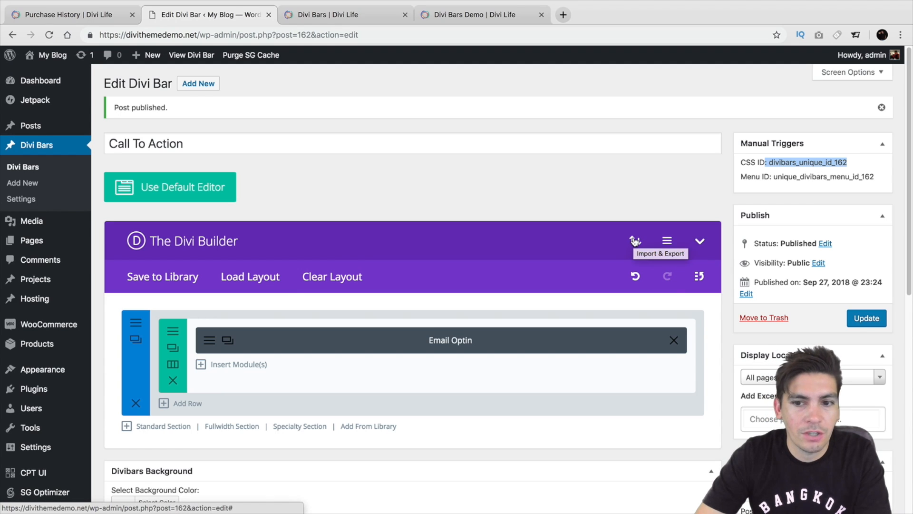
click(634, 240)
click(457, 214)
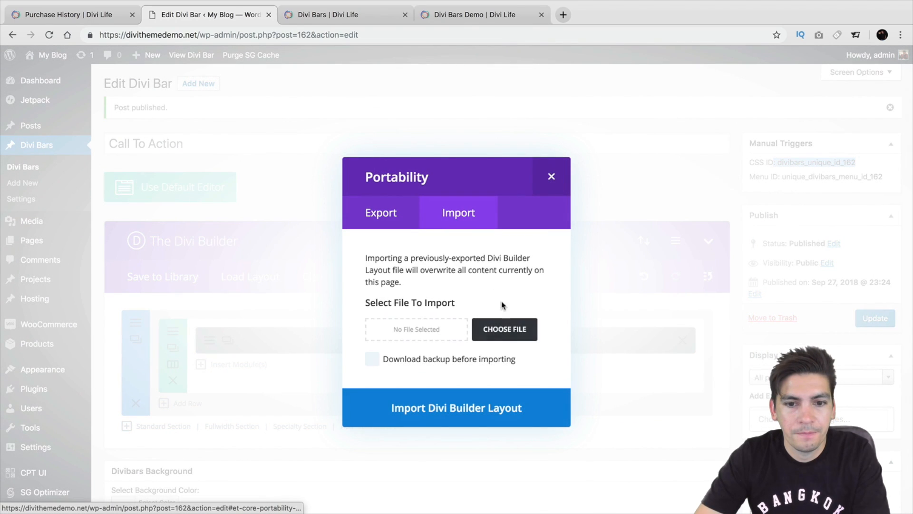
click(504, 328)
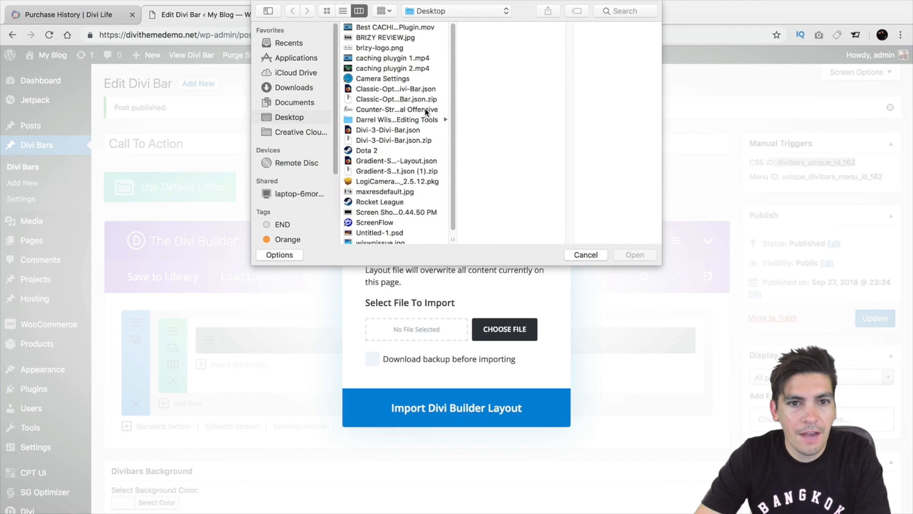
click(417, 88)
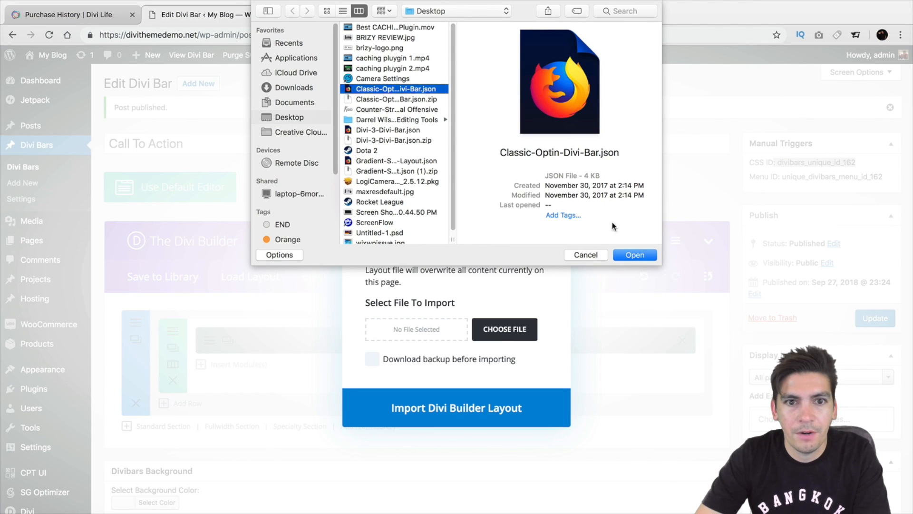
click(633, 254)
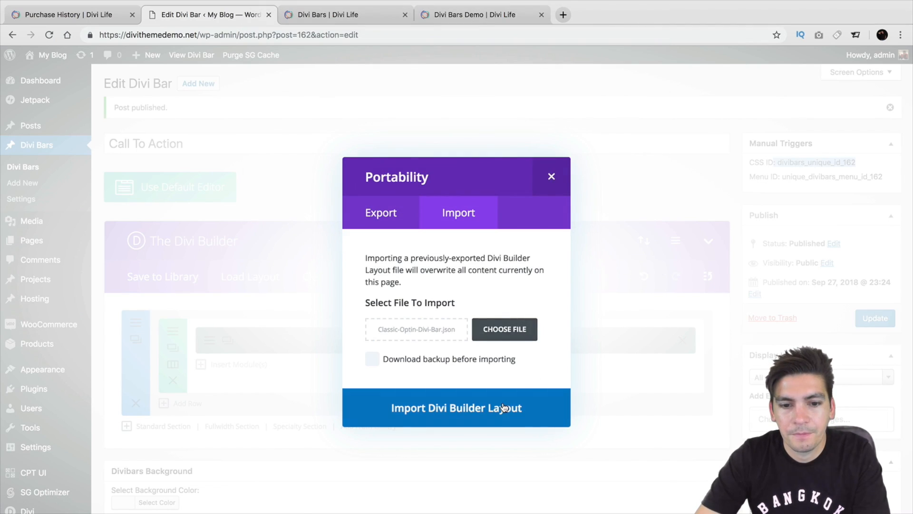
click(505, 398)
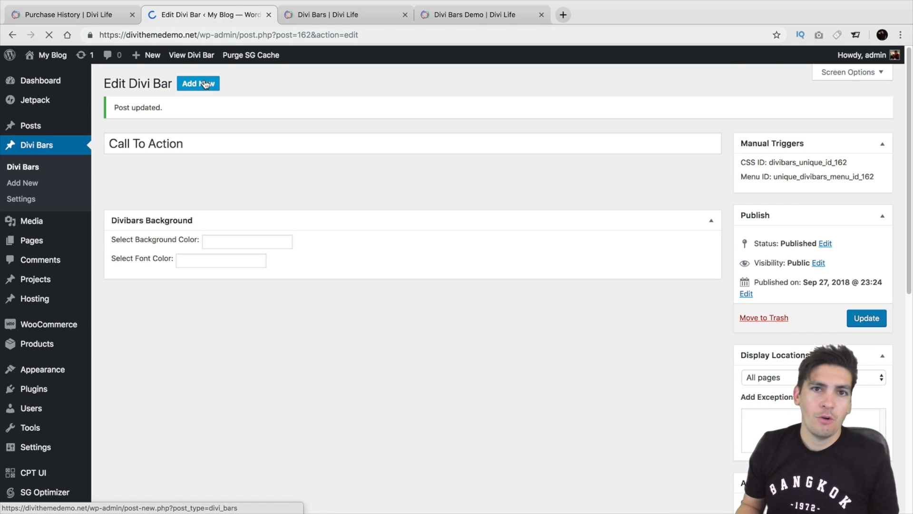
click(206, 85)
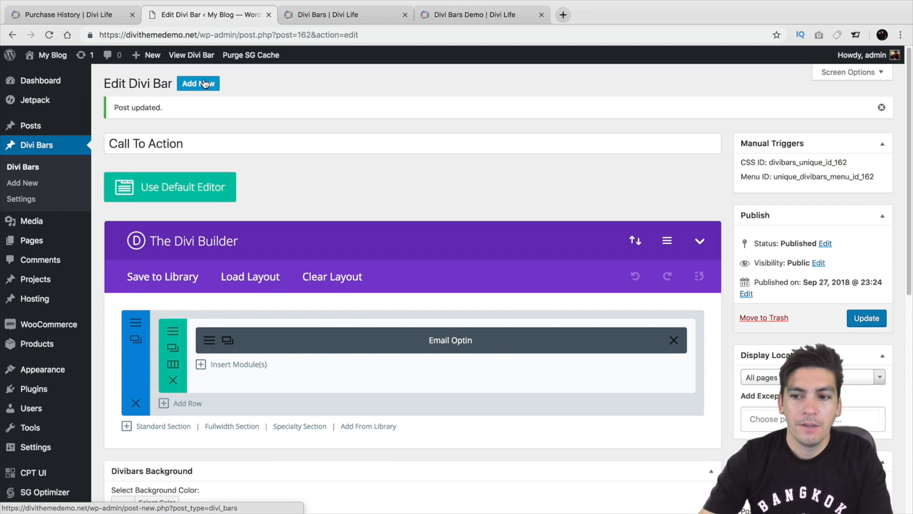
click(853, 316)
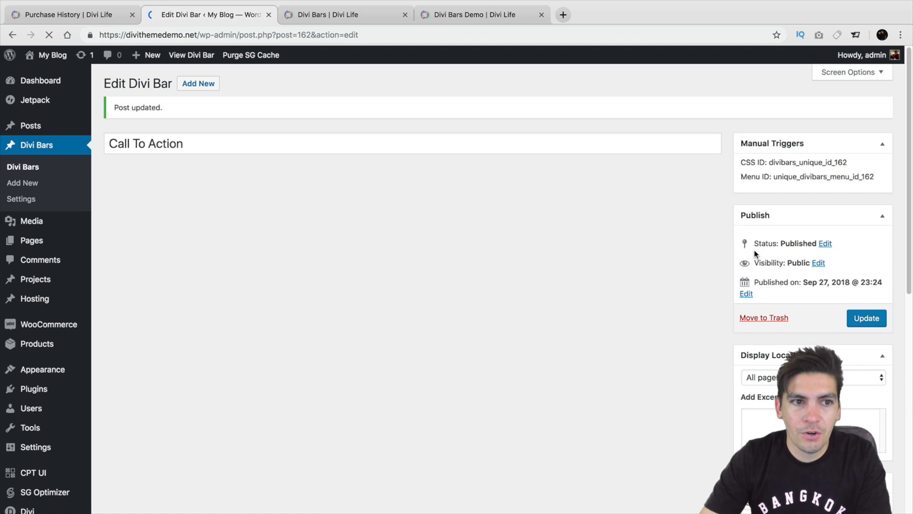
Review the bar's additional, close button and automatic trigger settings, then check its page on the site and close it.
scroll(755, 267, down, 6)
scroll(753, 253, down, 1)
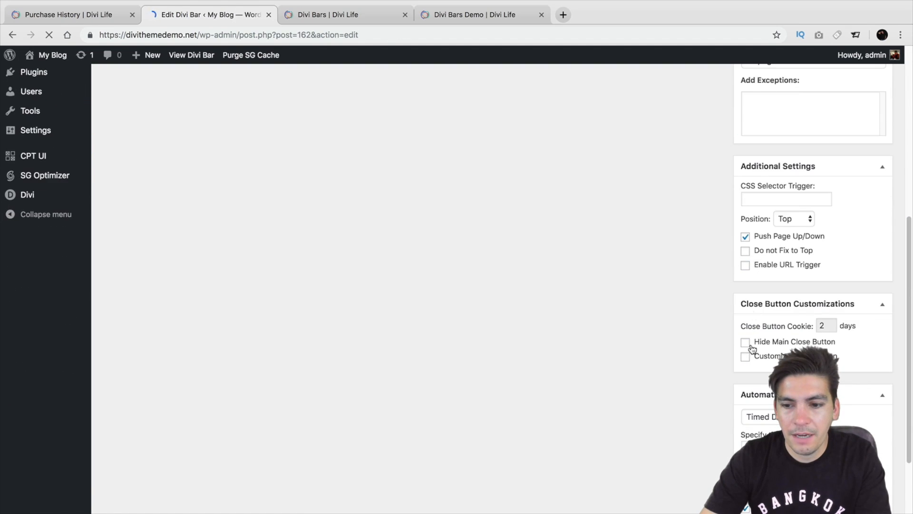
scroll(458, 223, down, 1)
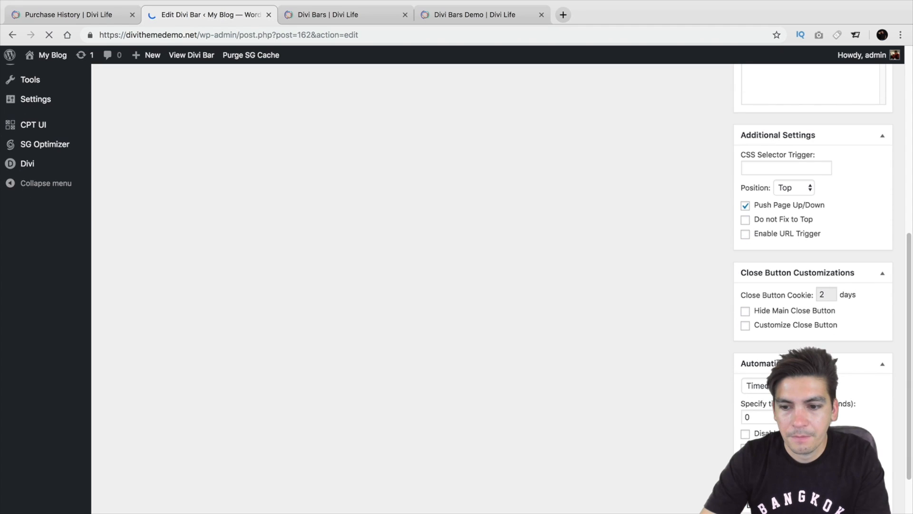
scroll(661, 341, up, 7)
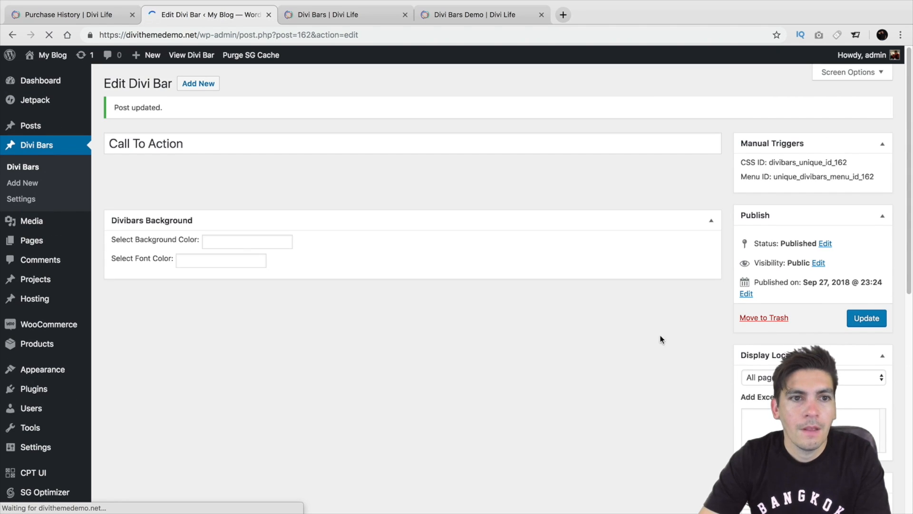
scroll(660, 339, down, 4)
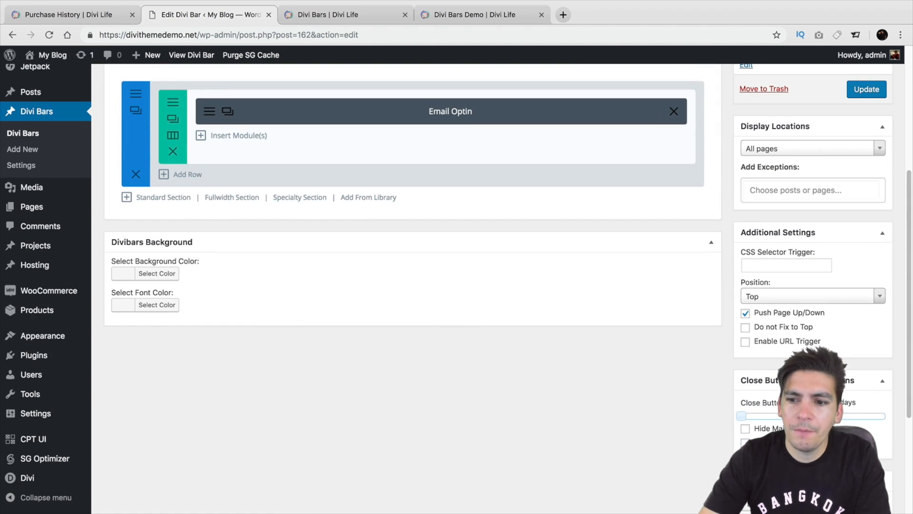
scroll(508, 252, down, 1)
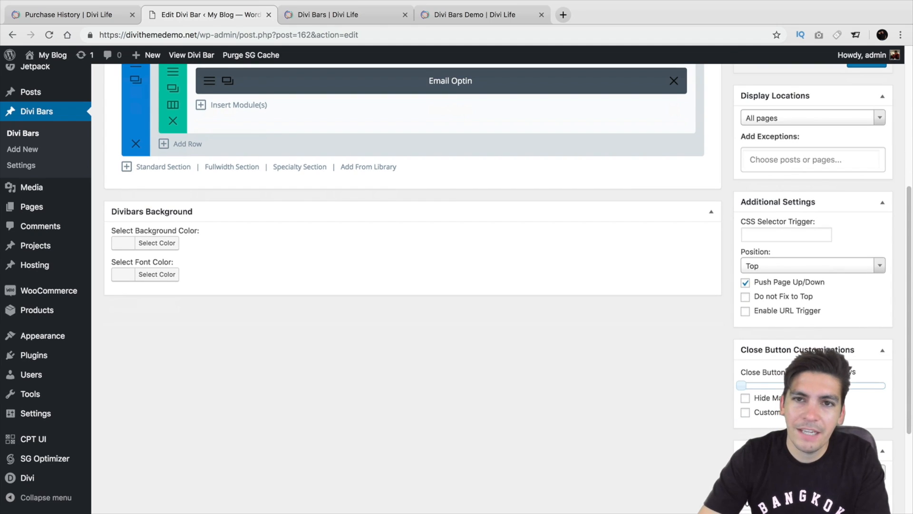
scroll(409, 257, up, 5)
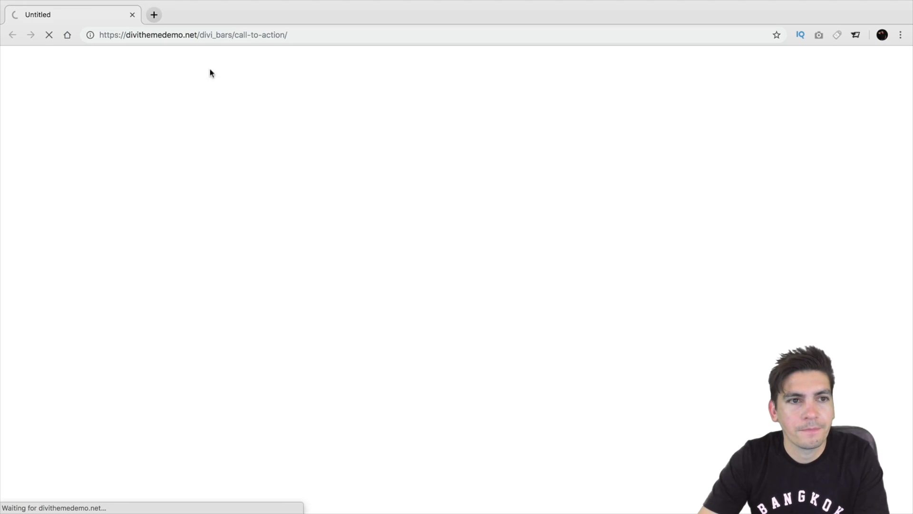
click(132, 17)
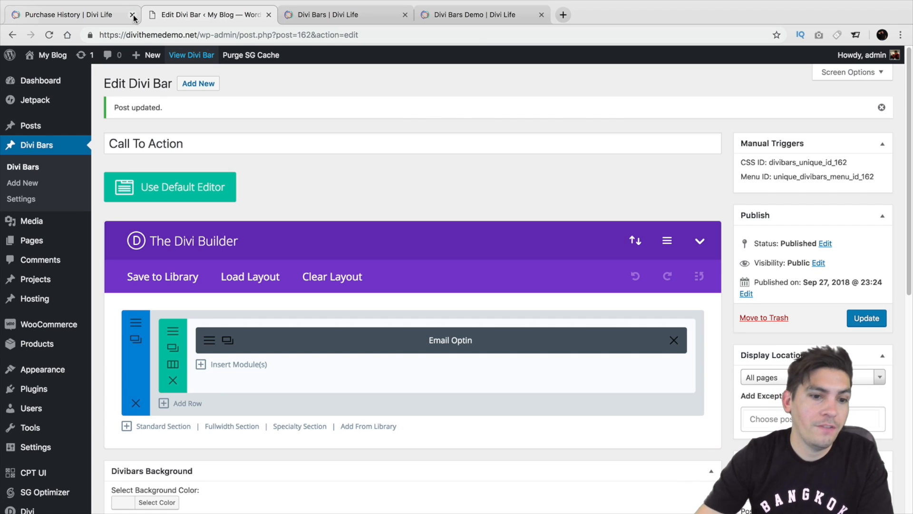
Start a new Divi Bar and title it "The Bar".
click(198, 84)
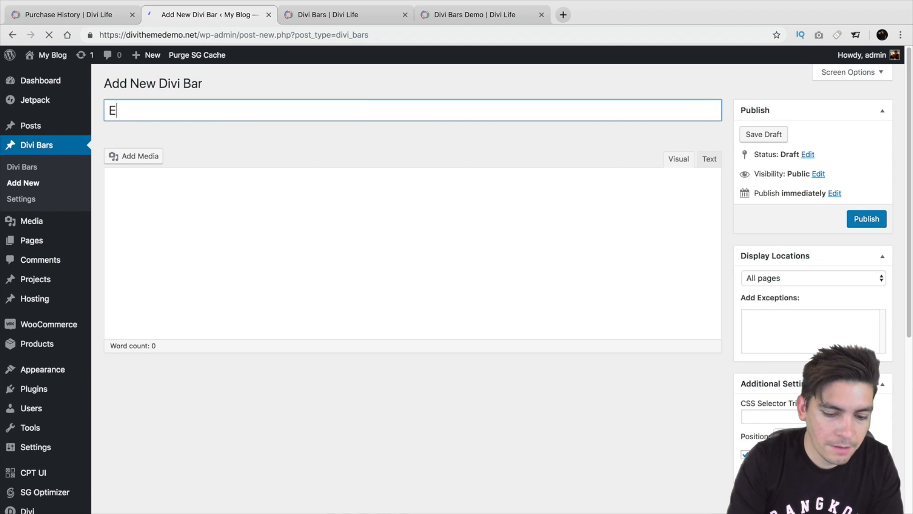
key(BackSpace)
key(BackSpace)
key(BackSpace)
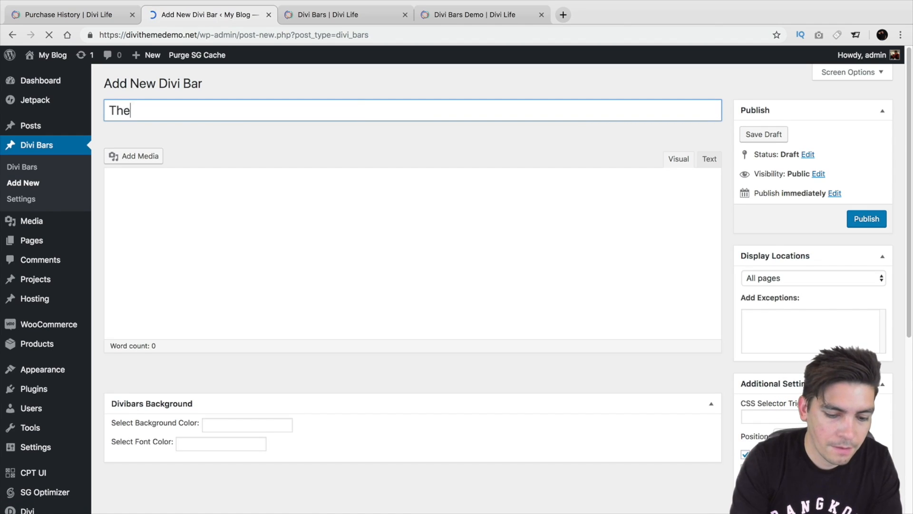
text(The Page Th)
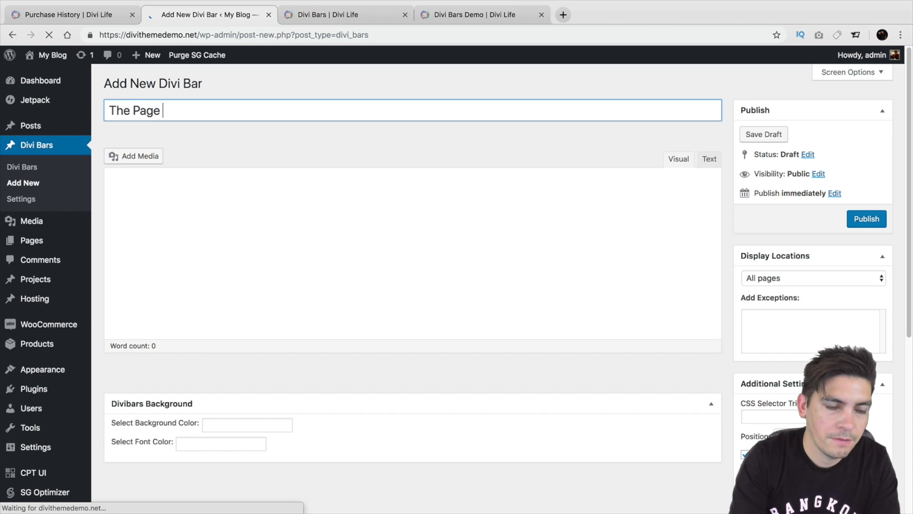
key(BackSpace)
key(BackSpace)
key(BackSpace)
key(BackSpace)
key(BackSpace)
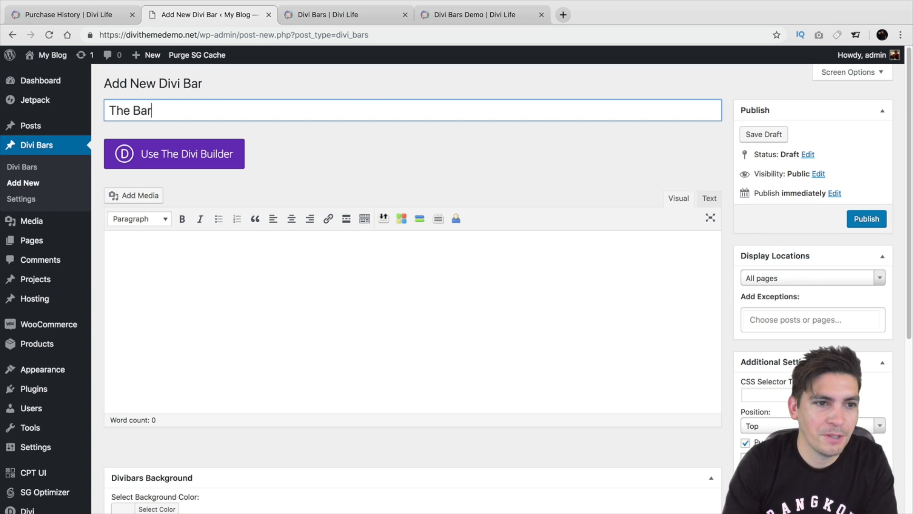
Enable the Divi Builder for the new bar and import the Classic-Optin-Divi-Bar.json layout.
click(198, 157)
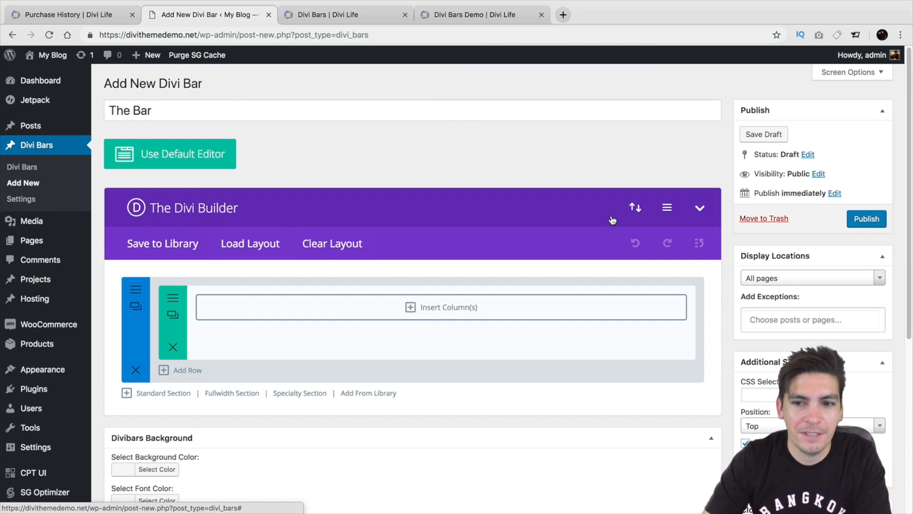
click(638, 210)
click(471, 212)
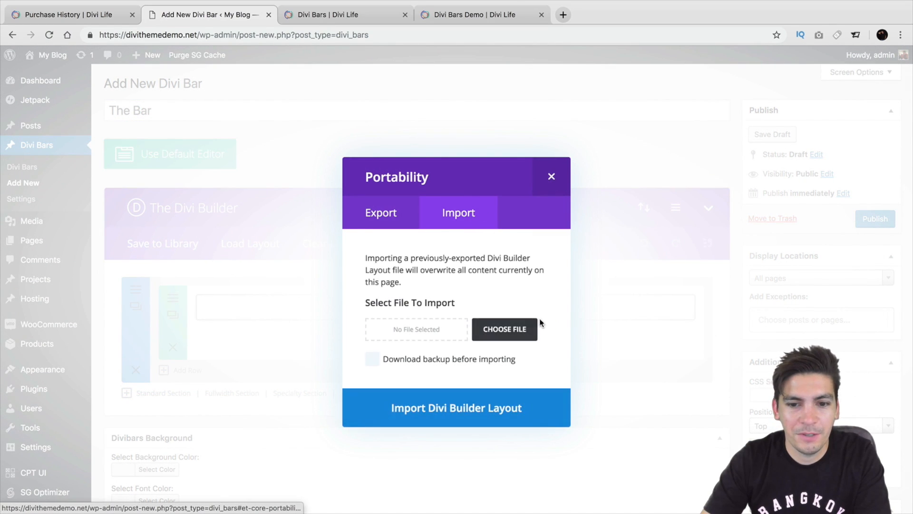
click(533, 318)
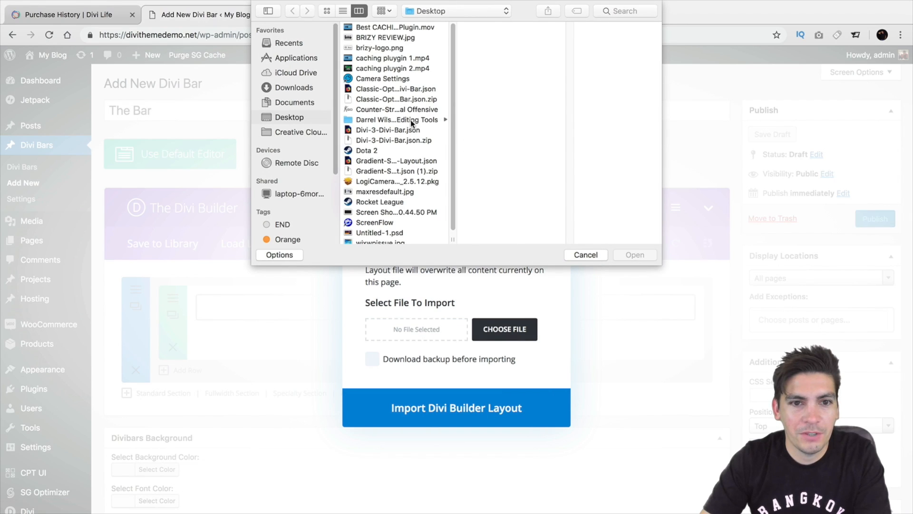
click(404, 91)
click(626, 256)
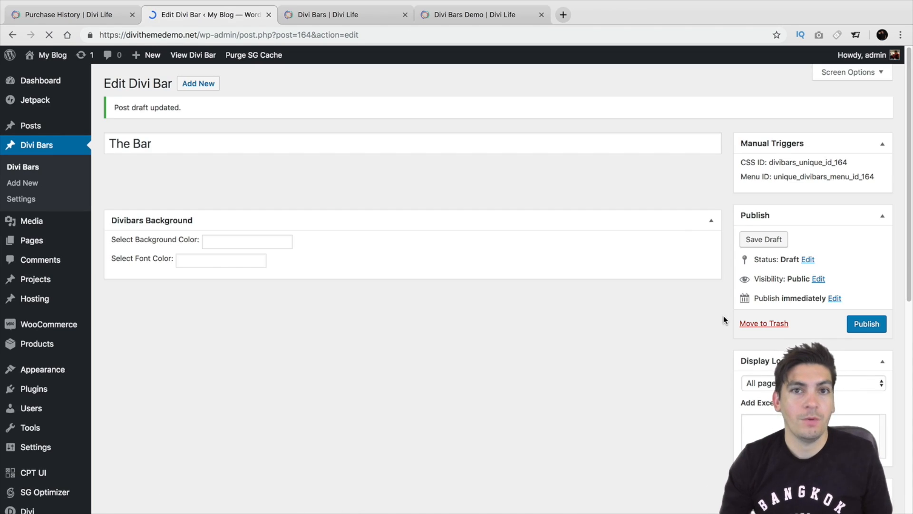
Look over the new bar's settings and publish The Bar.
scroll(724, 314, down, 4)
scroll(457, 285, down, 2)
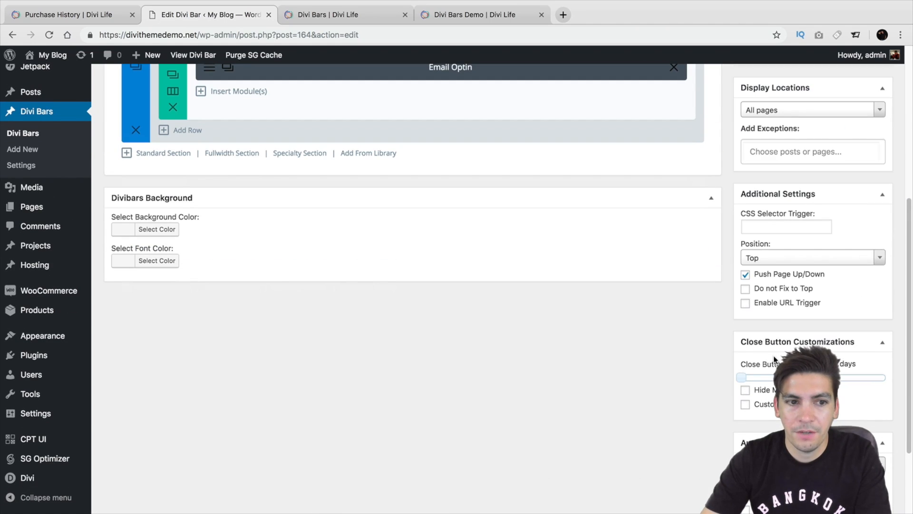
scroll(777, 360, up, 6)
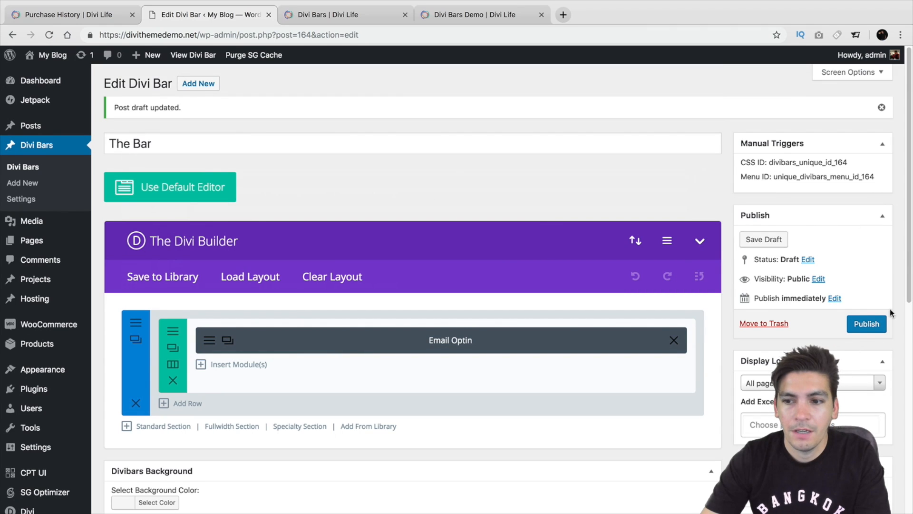
click(873, 323)
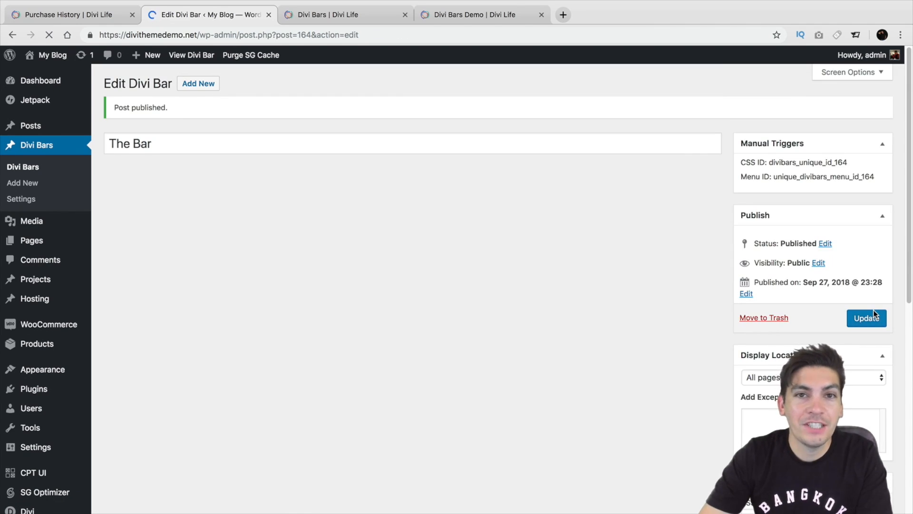
Set the automatic trigger of The Bar to Timed Delay.
scroll(793, 349, down, 3)
scroll(793, 348, down, 6)
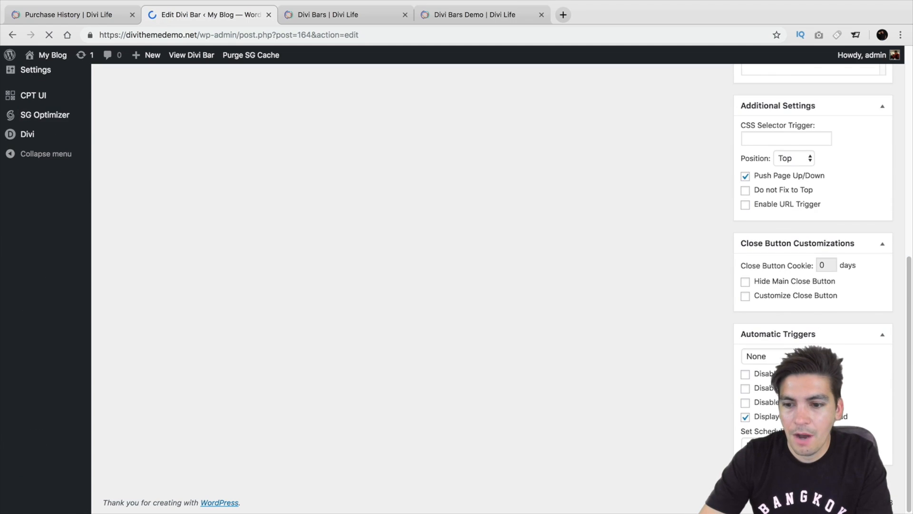
click(780, 356)
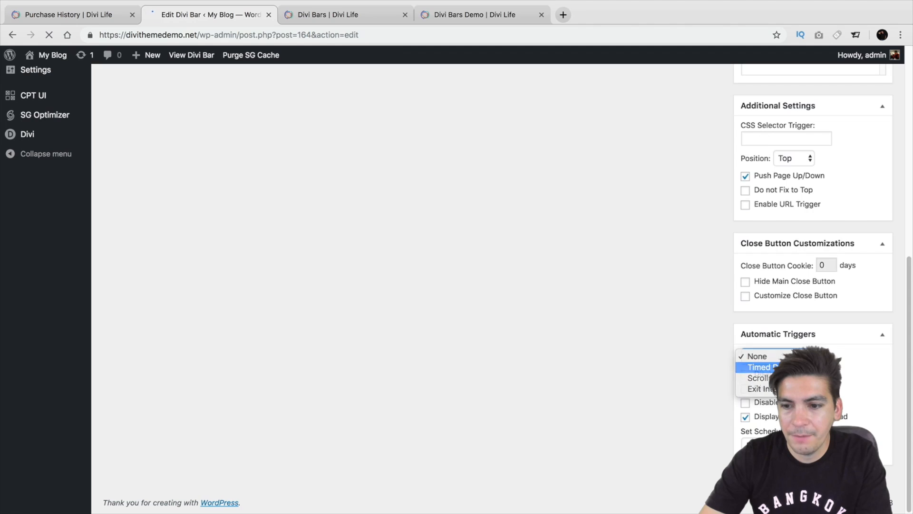
click(780, 367)
scroll(785, 365, down, 4)
scroll(785, 365, down, 4)
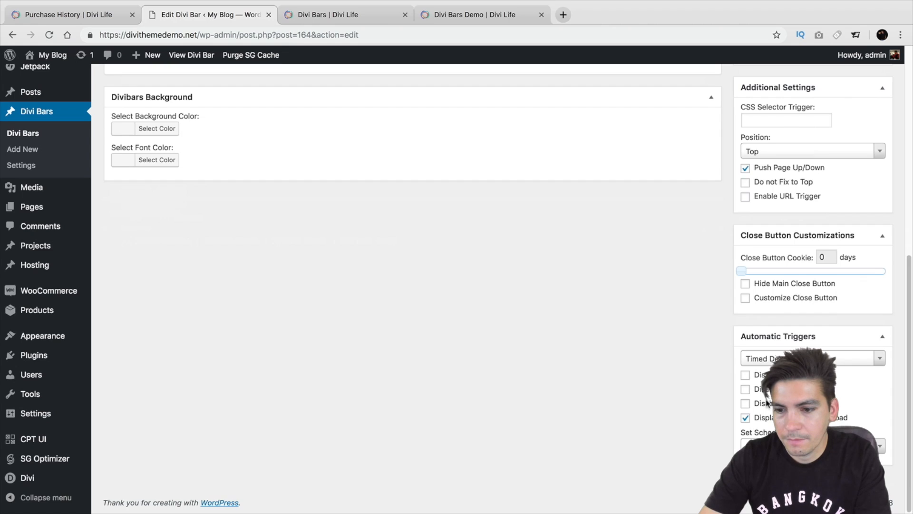
Reselect Timed Delay as the automatic trigger and set the close button cookie to 2 days.
click(827, 358)
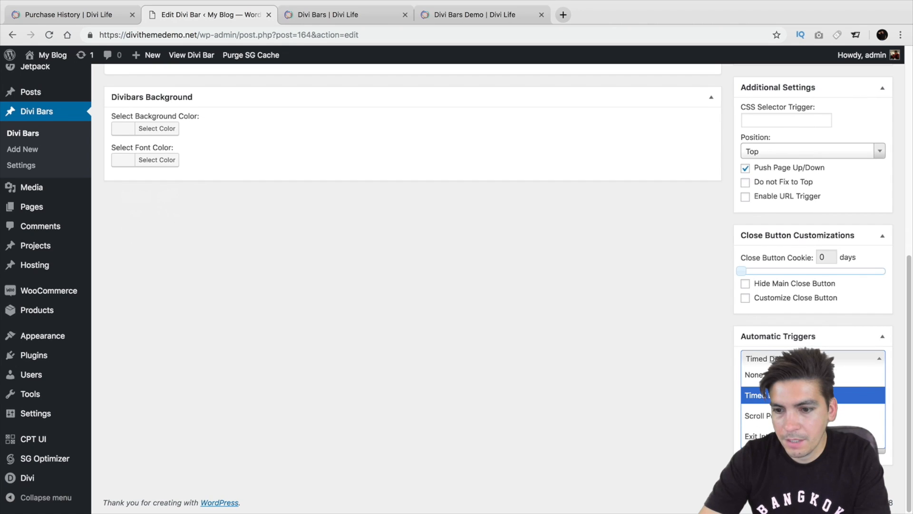
click(804, 395)
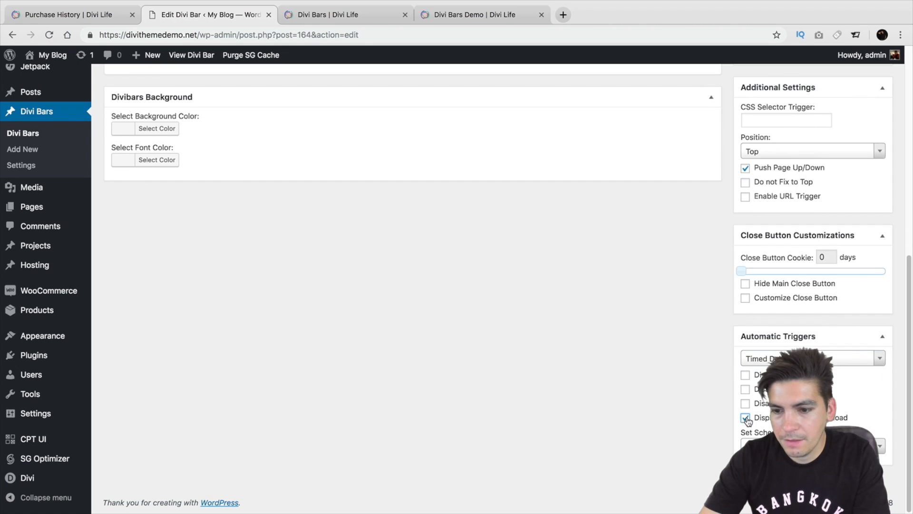
drag(741, 271, 744, 273)
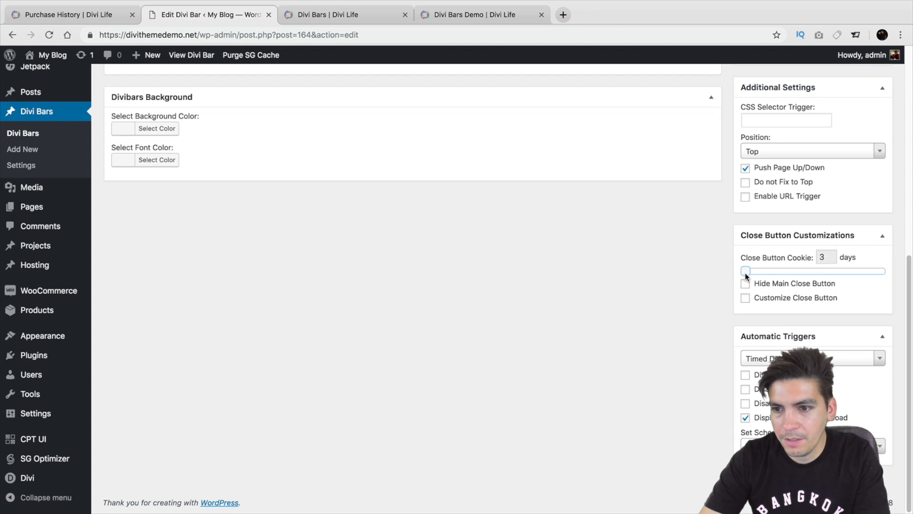
Switch the automatic trigger to None and back to Timed Delay with a delay of 0, and update The Bar.
click(769, 358)
click(761, 375)
click(768, 358)
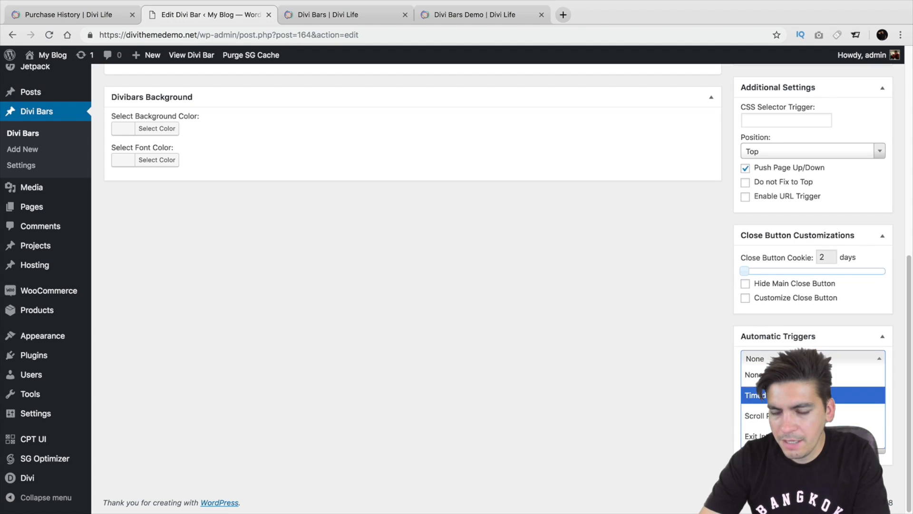
click(761, 393)
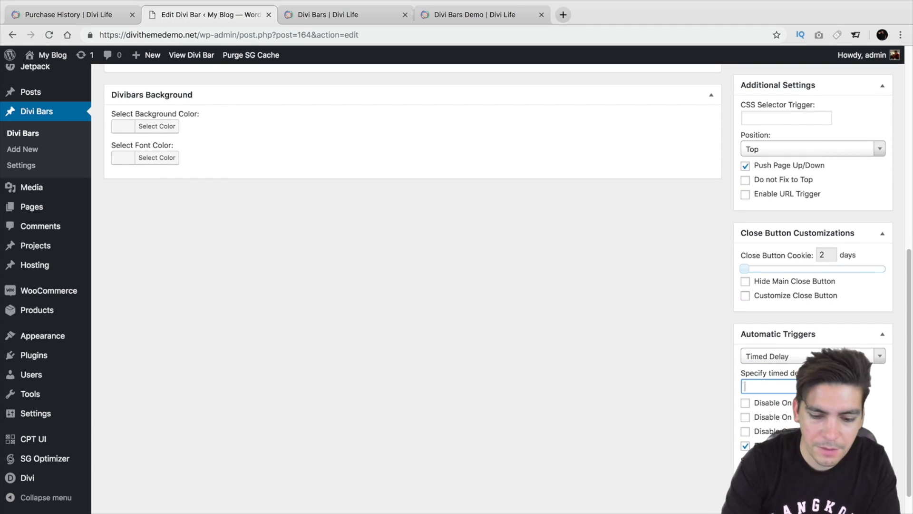
text(0)
scroll(762, 371, up, 5)
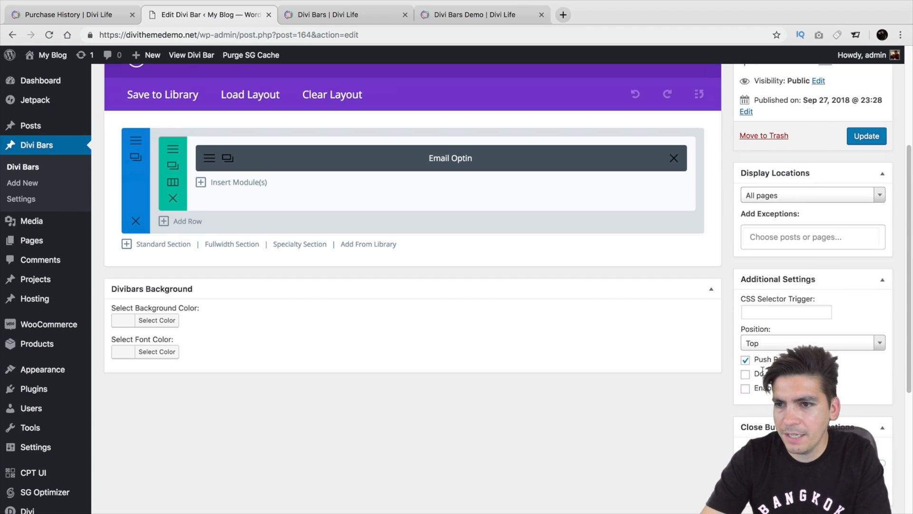
scroll(753, 384, up, 3)
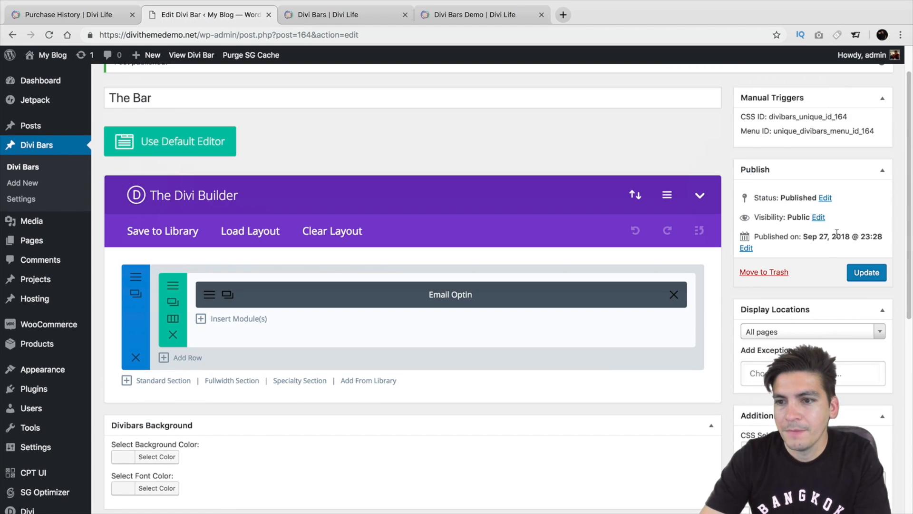
click(865, 279)
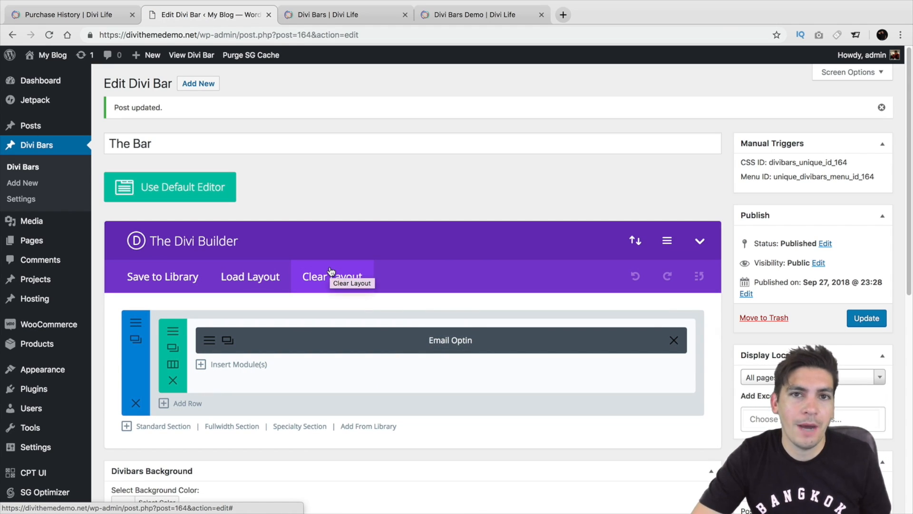
View The Bar on the live site, dismiss the bar and close the preview page.
click(198, 55)
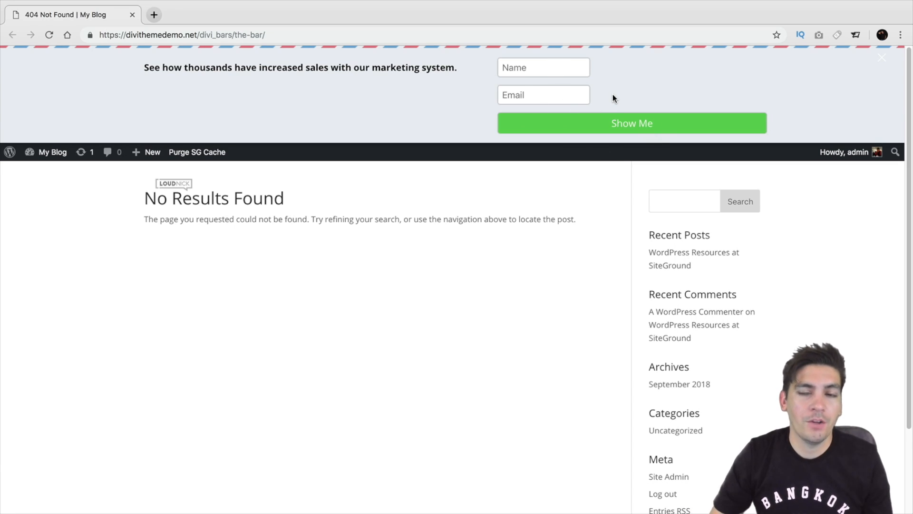
click(886, 59)
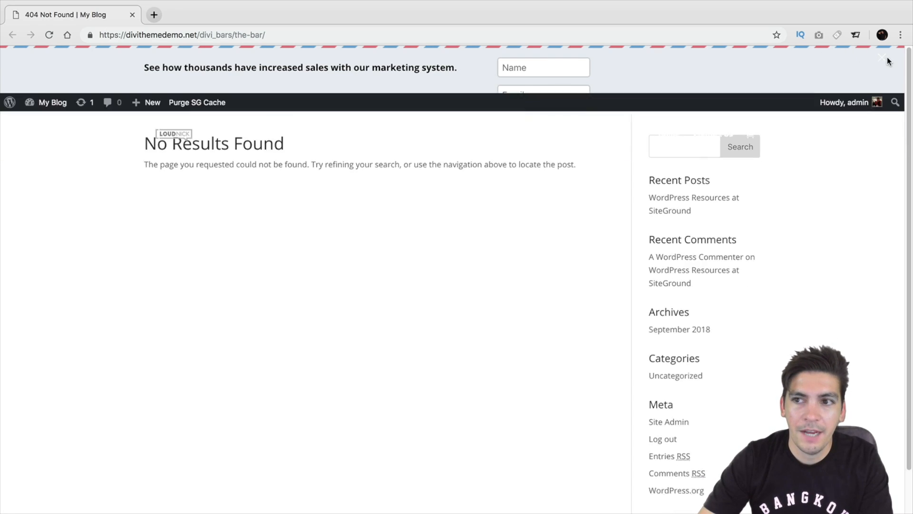
click(132, 16)
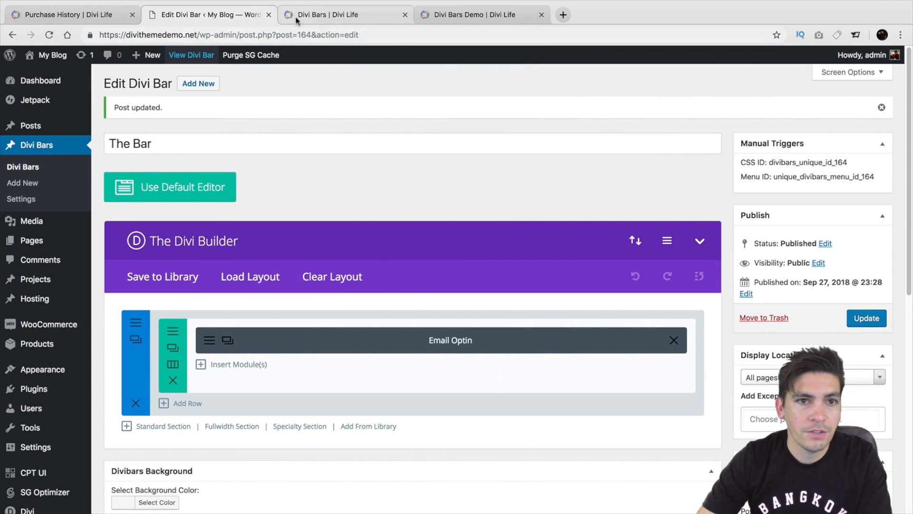
Review the Divi Bars product page on Divi Life, including the pricing options, description and supported email platforms.
click(296, 18)
scroll(312, 177, up, 3)
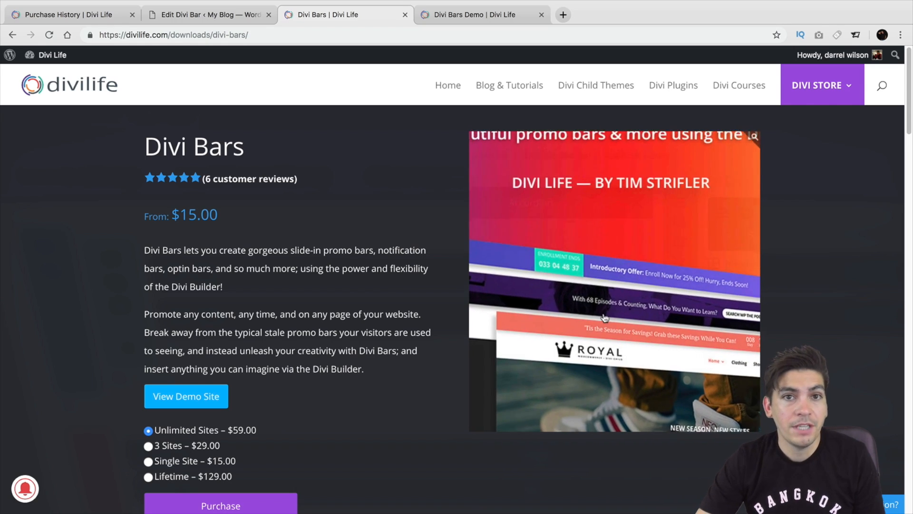
scroll(460, 327, down, 8)
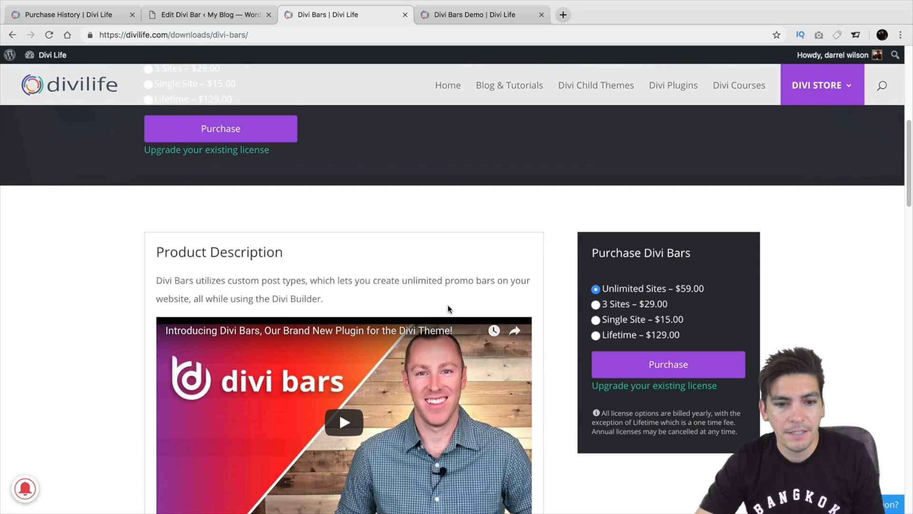
scroll(450, 309, down, 8)
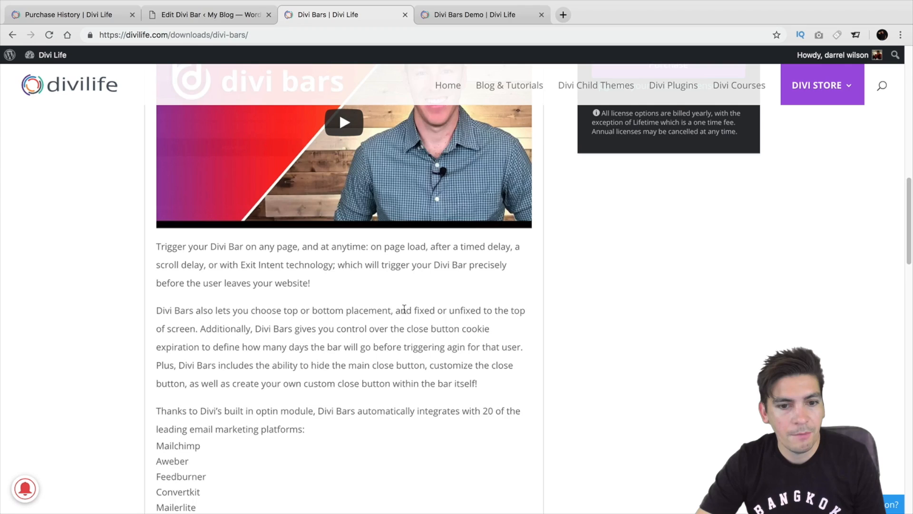
scroll(404, 304, down, 8)
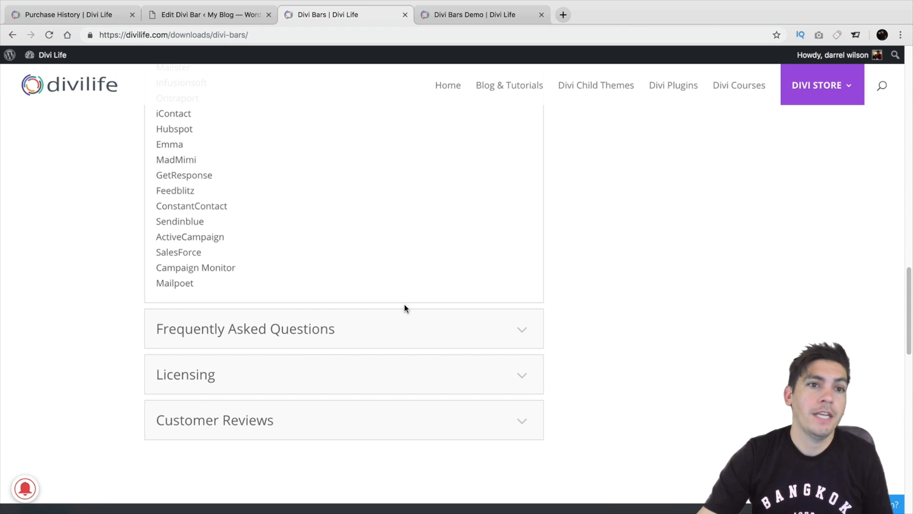
Look through the Divi Bars Demo page for its example bars, trigger types and control features.
click(463, 18)
scroll(472, 199, up, 1)
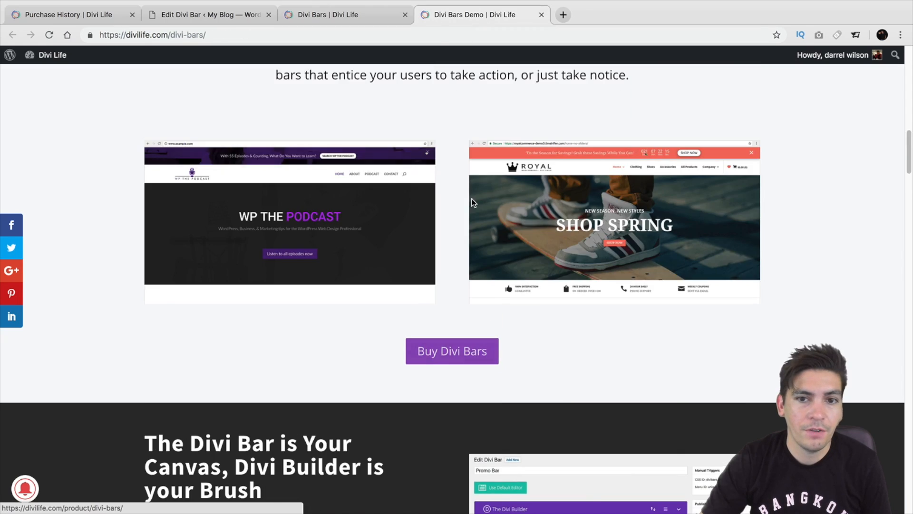
scroll(472, 198, down, 10)
scroll(472, 202, down, 8)
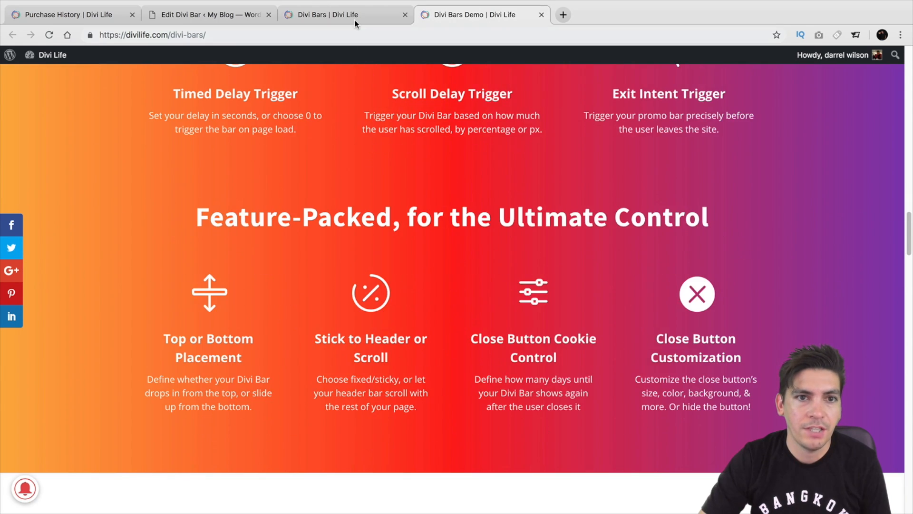
Return to the Divi Bars product page and look over its introduction video and purchase options.
click(354, 18)
scroll(383, 212, up, 15)
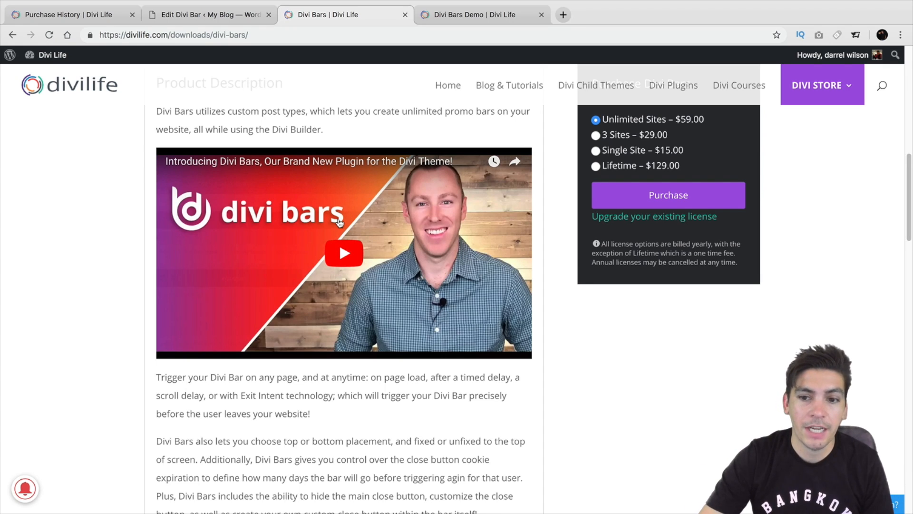
scroll(344, 307, up, 3)
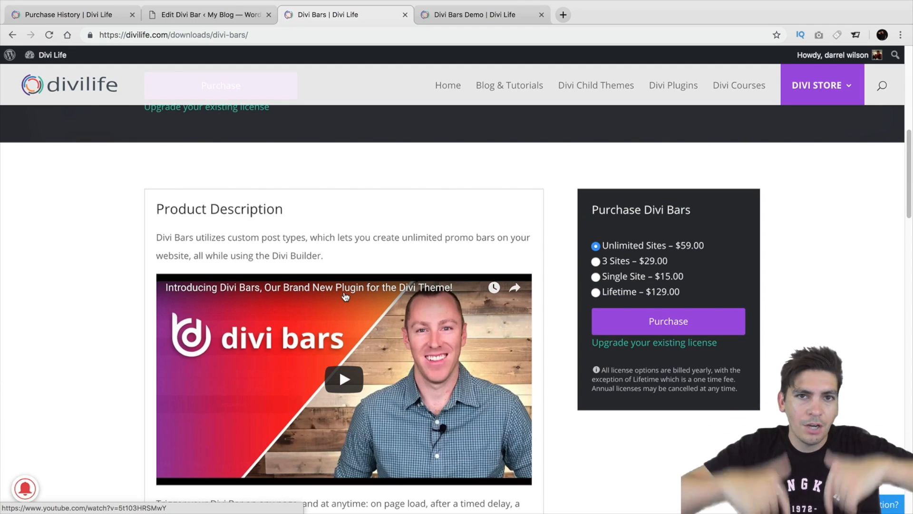
scroll(346, 296, up, 3)
scroll(339, 281, up, 8)
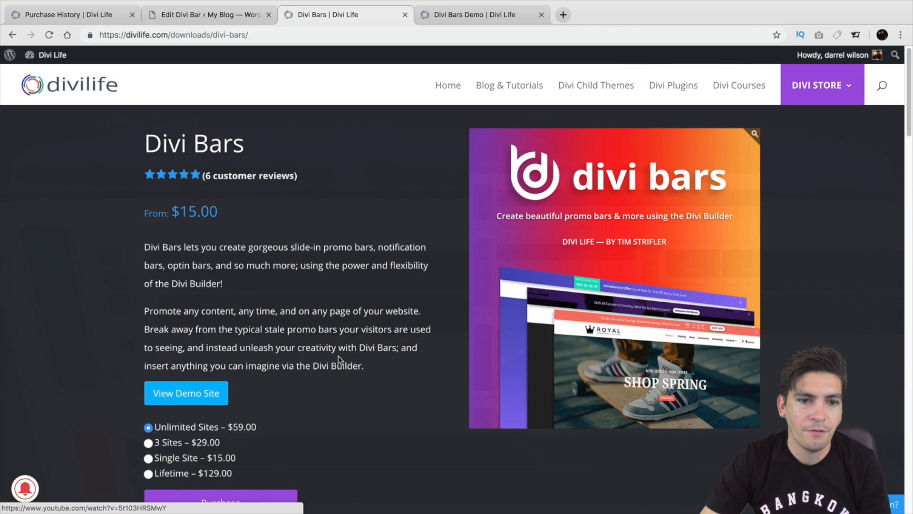